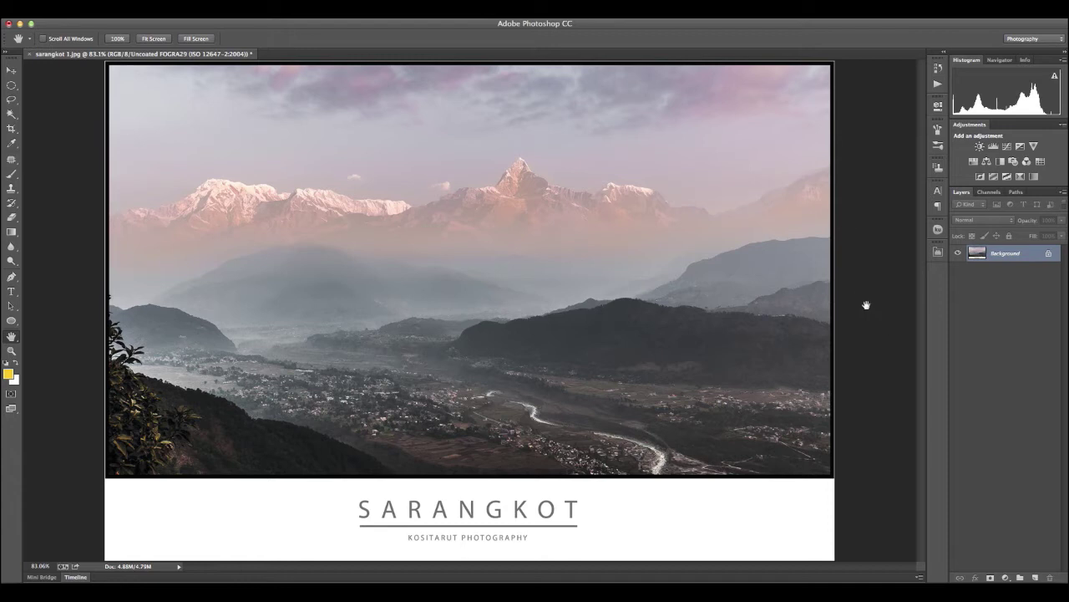
Step: Add a Curves adjustment with white output 124 and black output 128, flattening the poster to grey
click(1005, 576)
click(1010, 450)
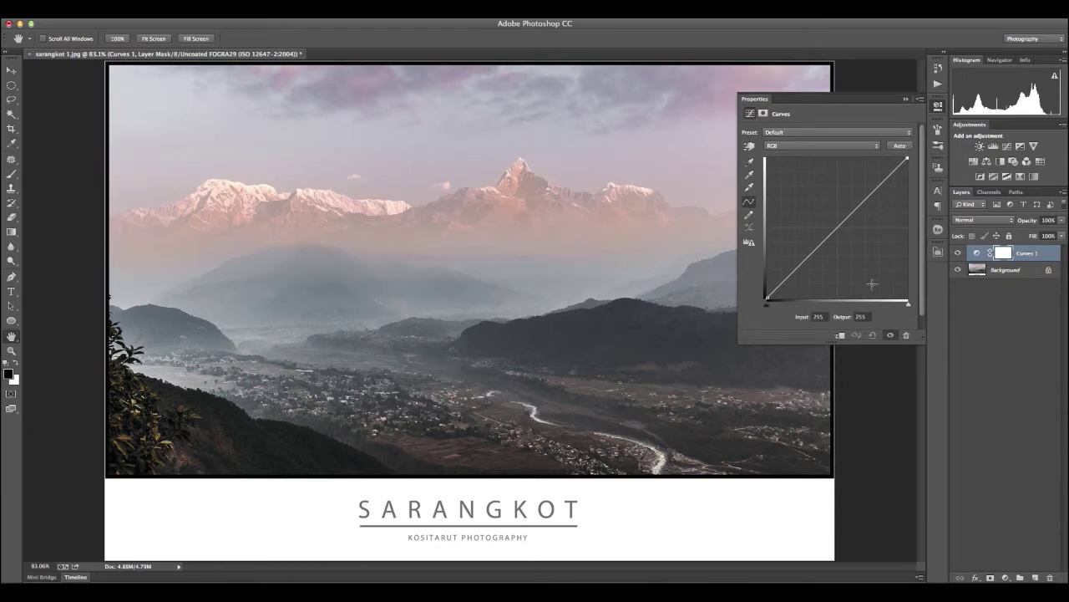
double_click(866, 317)
text(1)
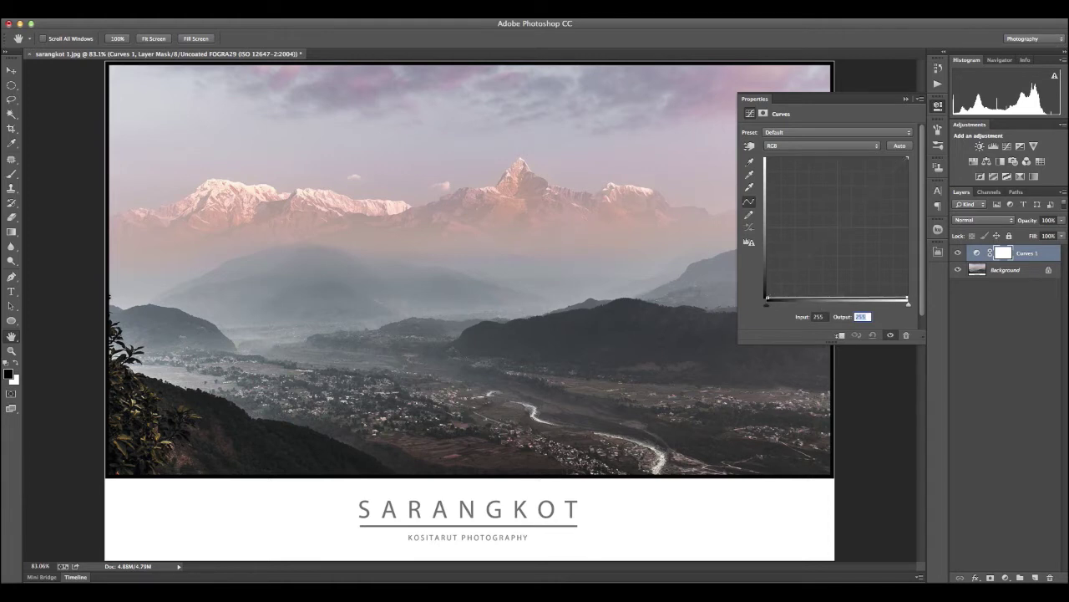
text(24)
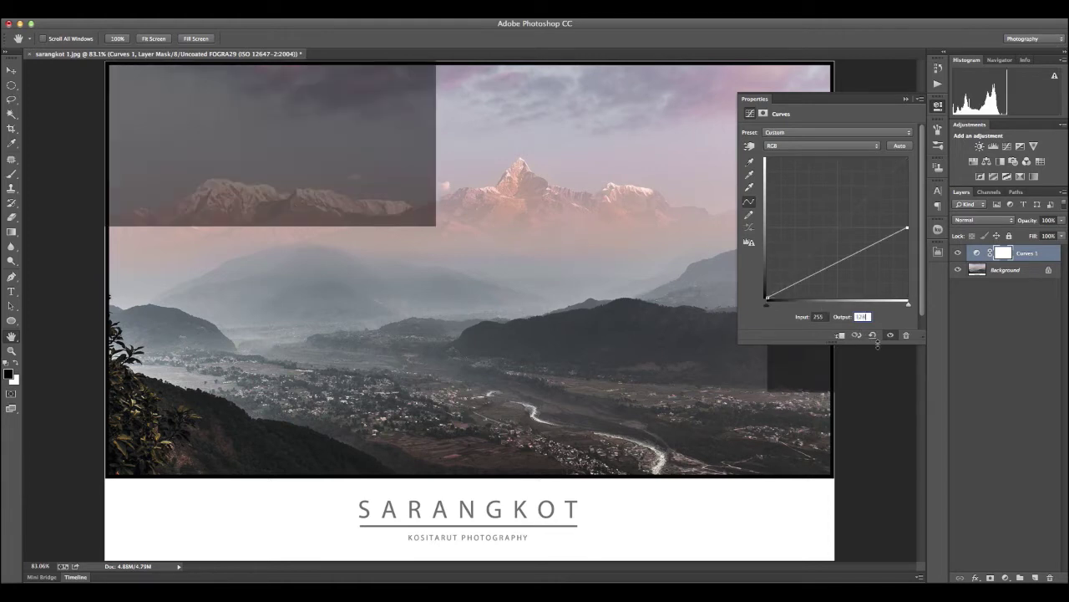
key(Return)
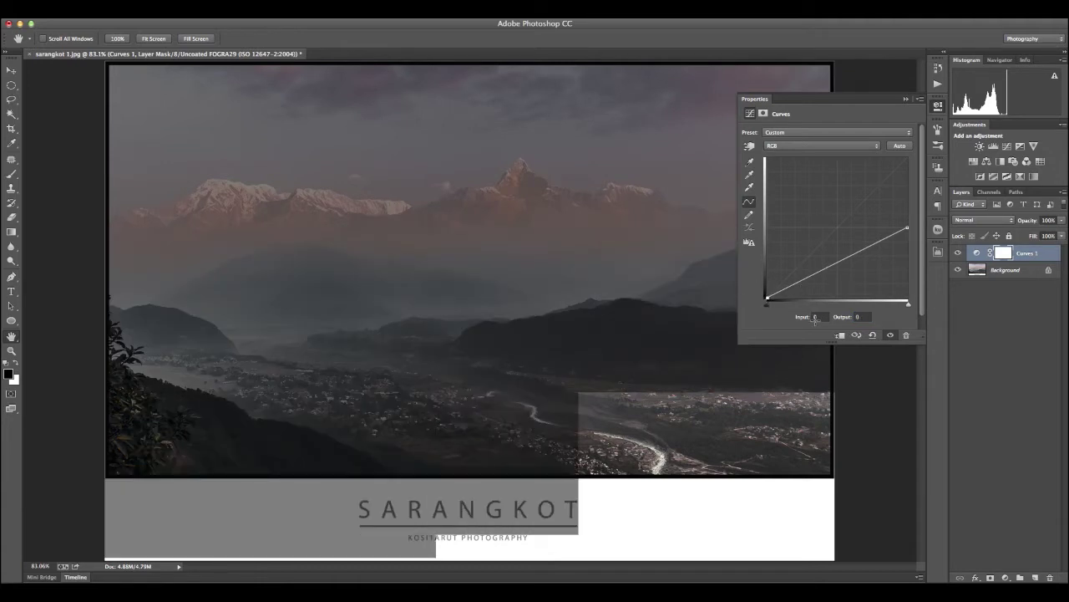
click(865, 316)
text(128)
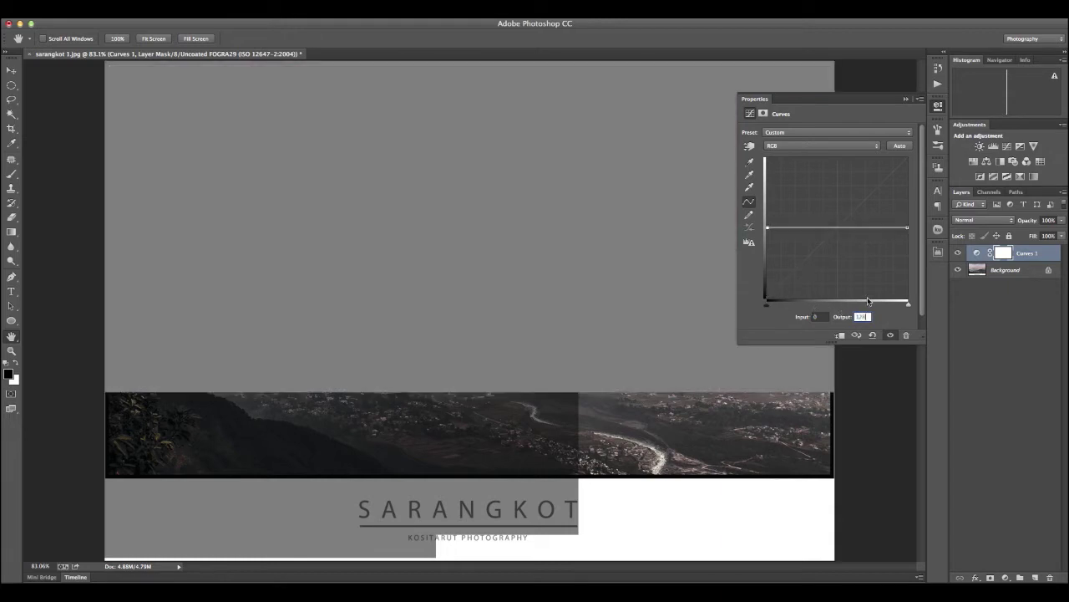
key(Return)
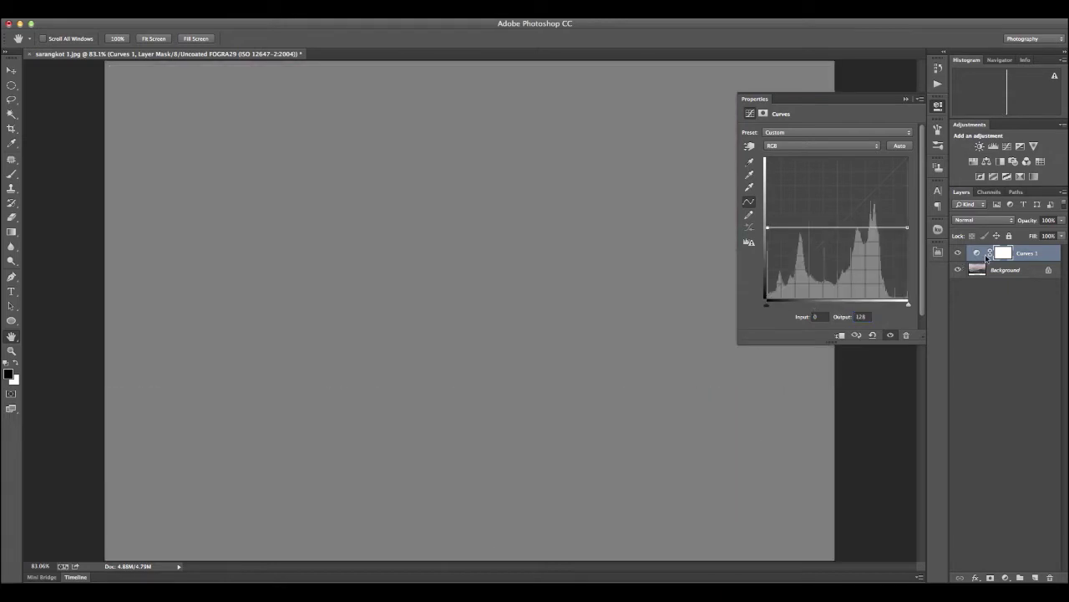
click(992, 221)
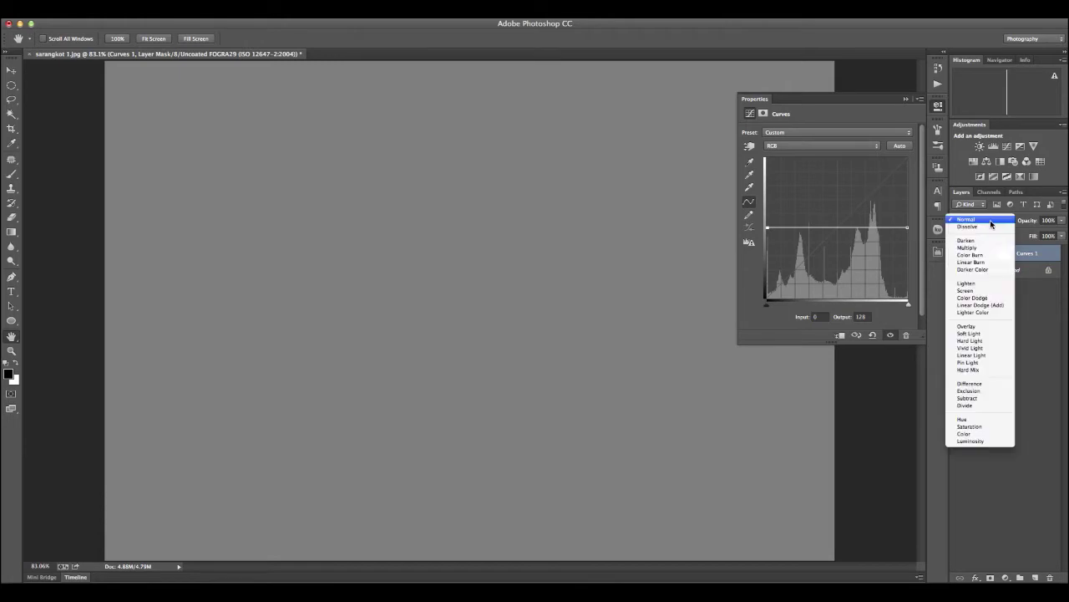
Step: Blend Curves 1 as Color, hide Layer 1, switch Curves 1 to Luminosity, and stamp a colour-only Layer 2
click(966, 433)
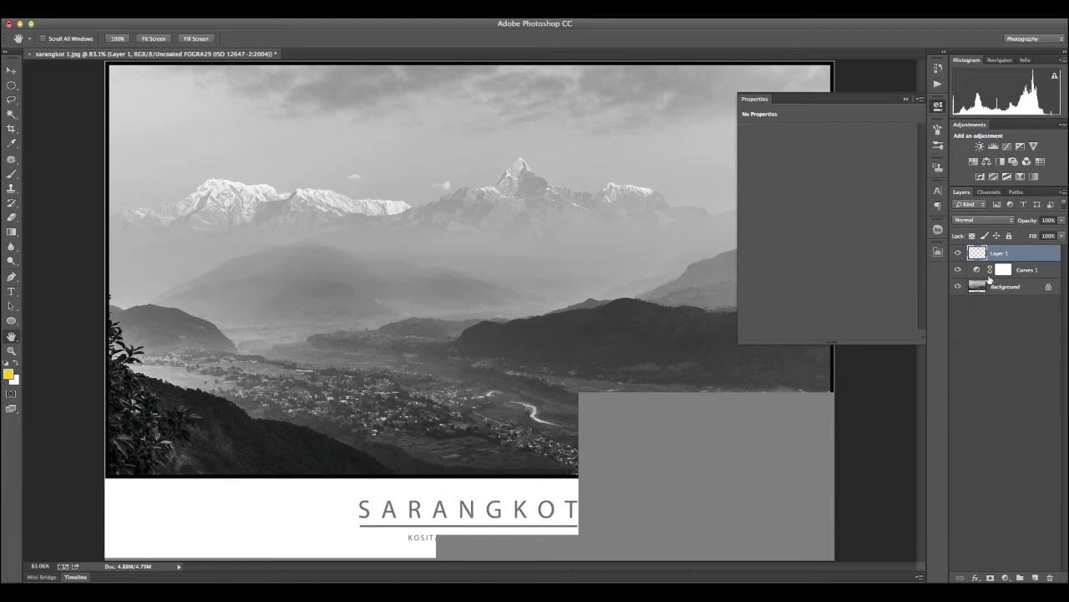
click(958, 253)
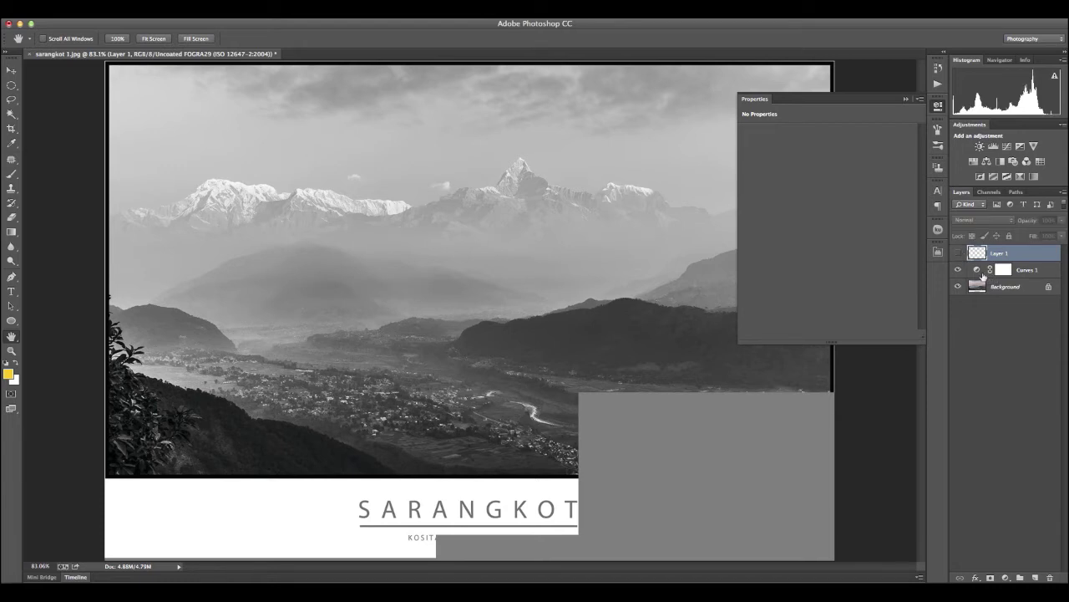
click(1019, 273)
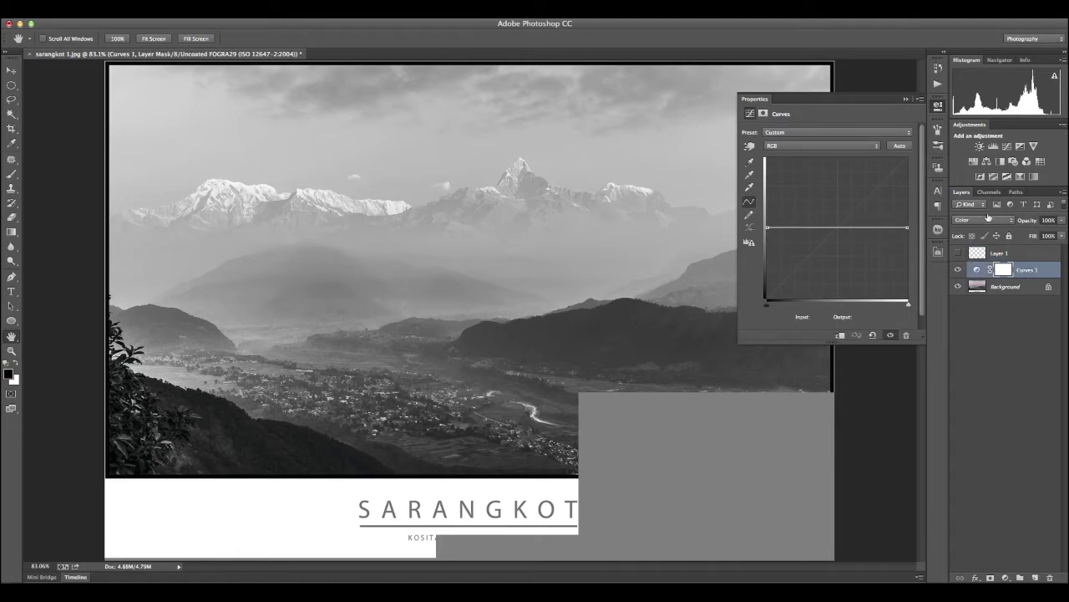
click(987, 220)
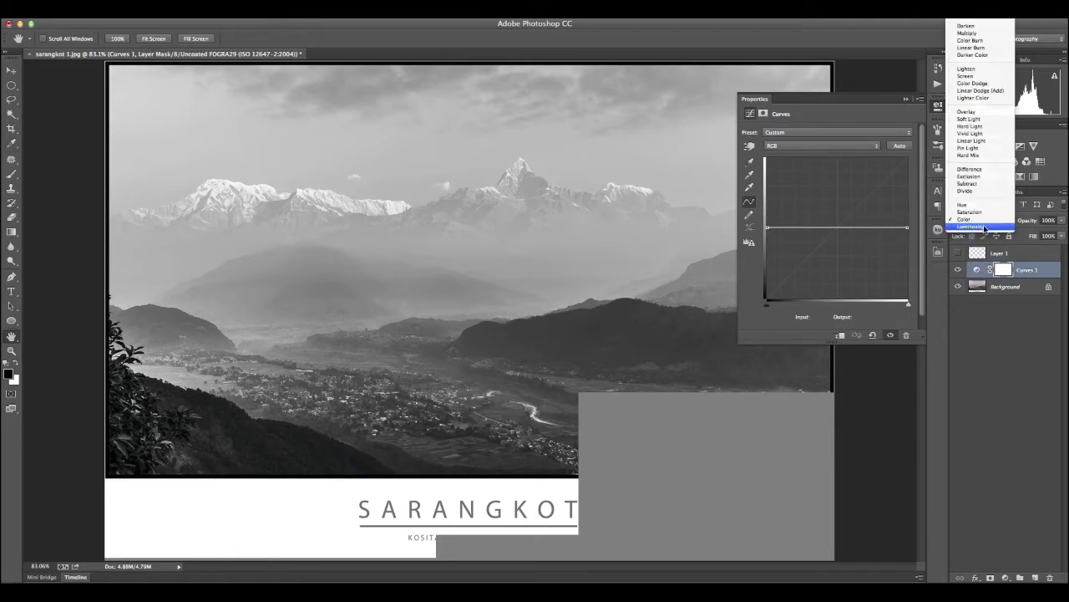
click(987, 227)
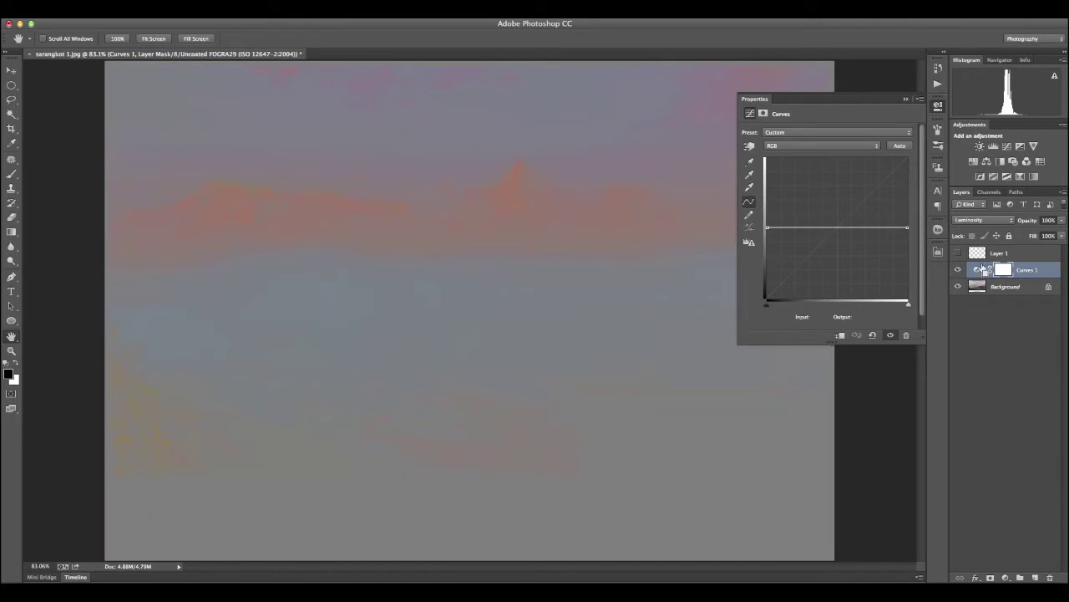
key(ctrl+shift+alt+n)
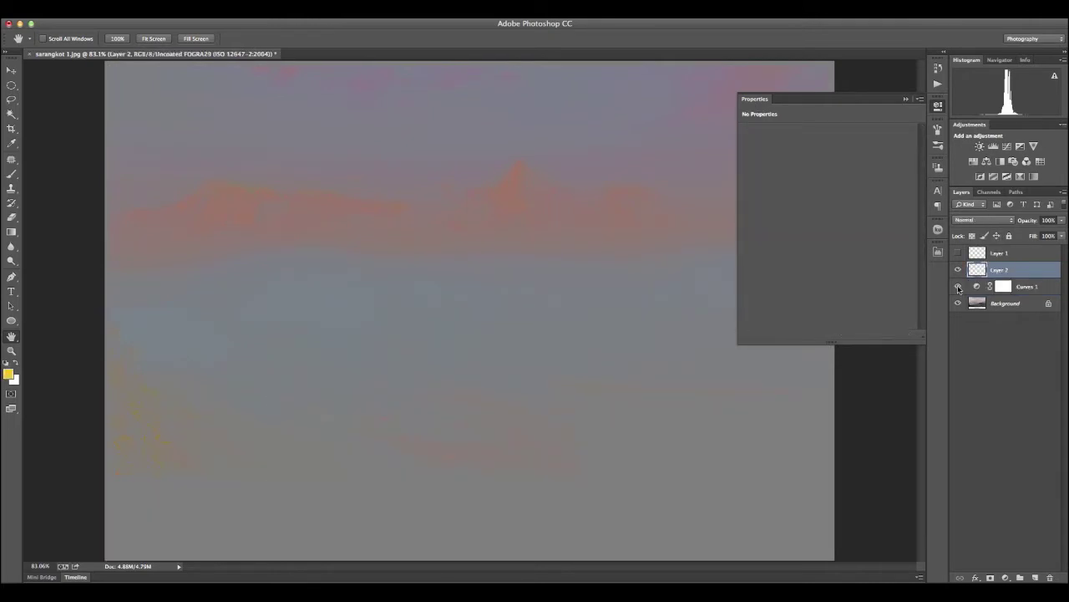
Step: Show Layer 1 again and set it to Luminosity blending
click(958, 254)
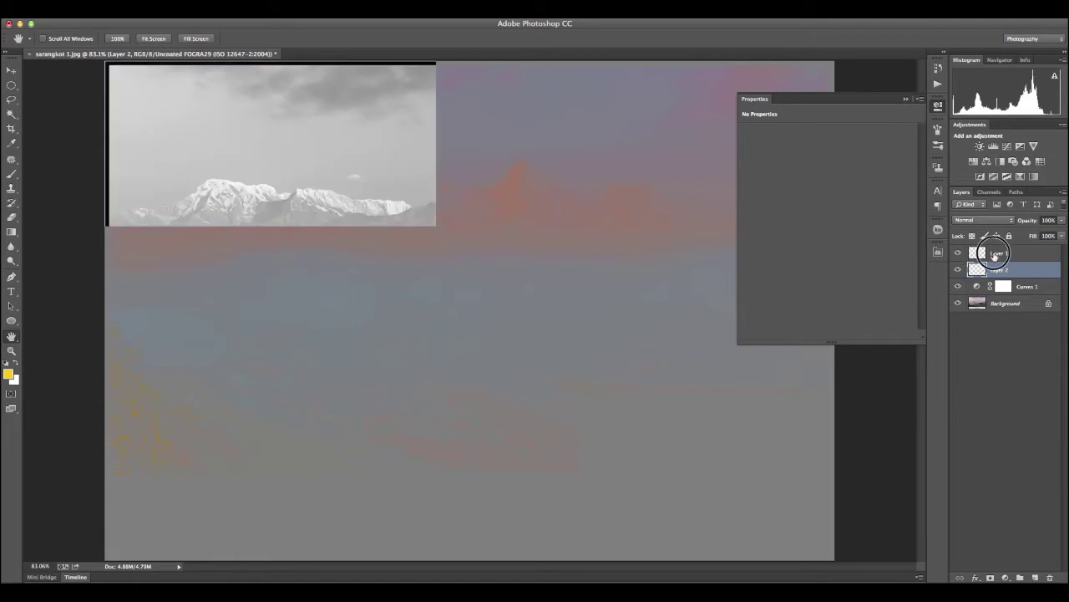
click(997, 254)
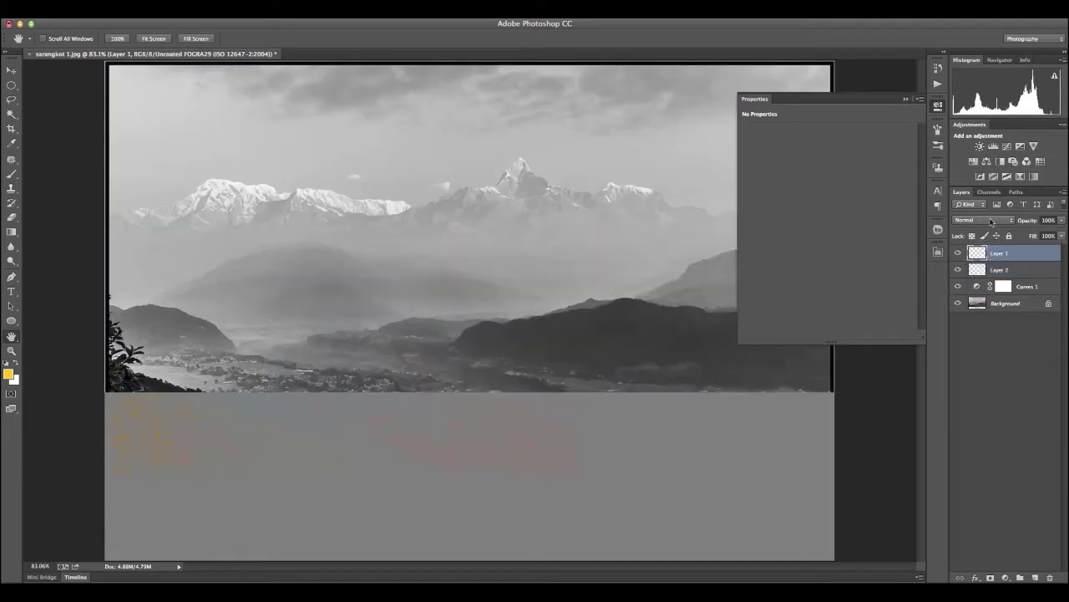
click(991, 221)
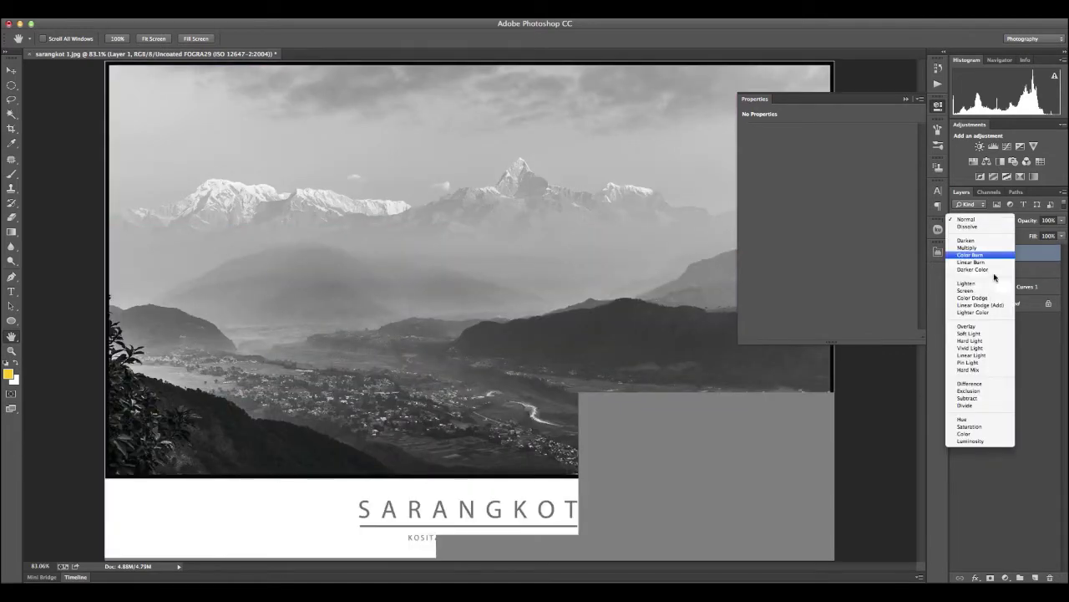
key(Escape)
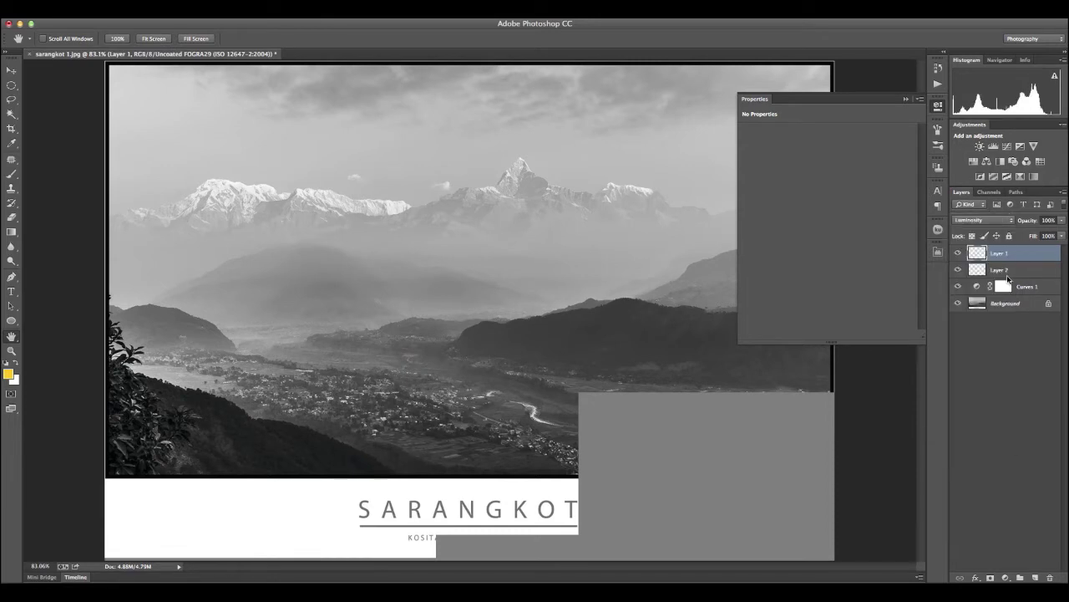
Step: Set Layer 2 to Color blending, hide Curves 1, and compare against the original Background
click(1006, 272)
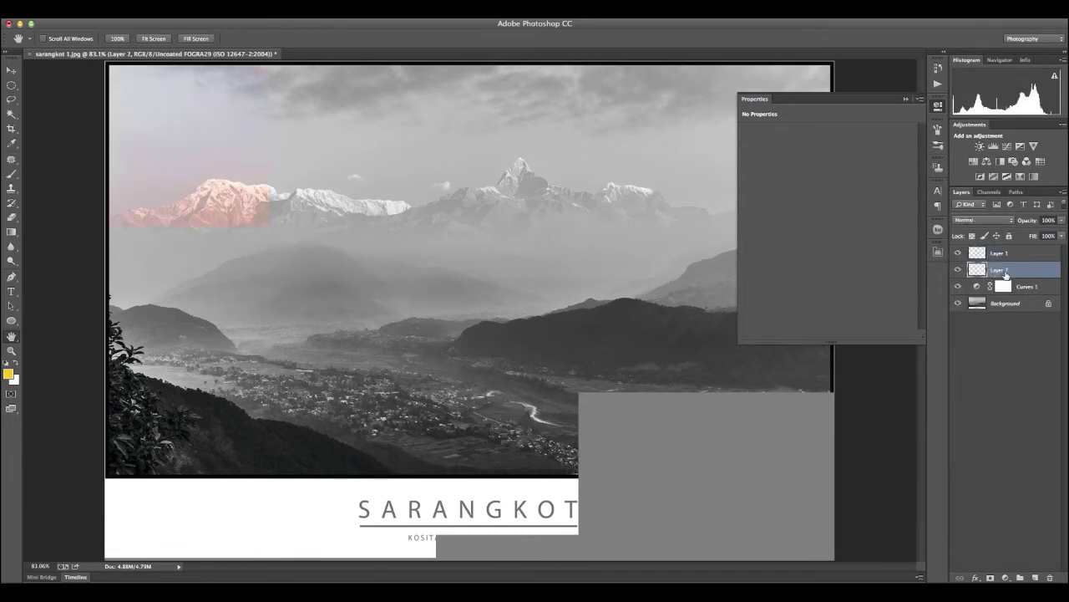
click(986, 219)
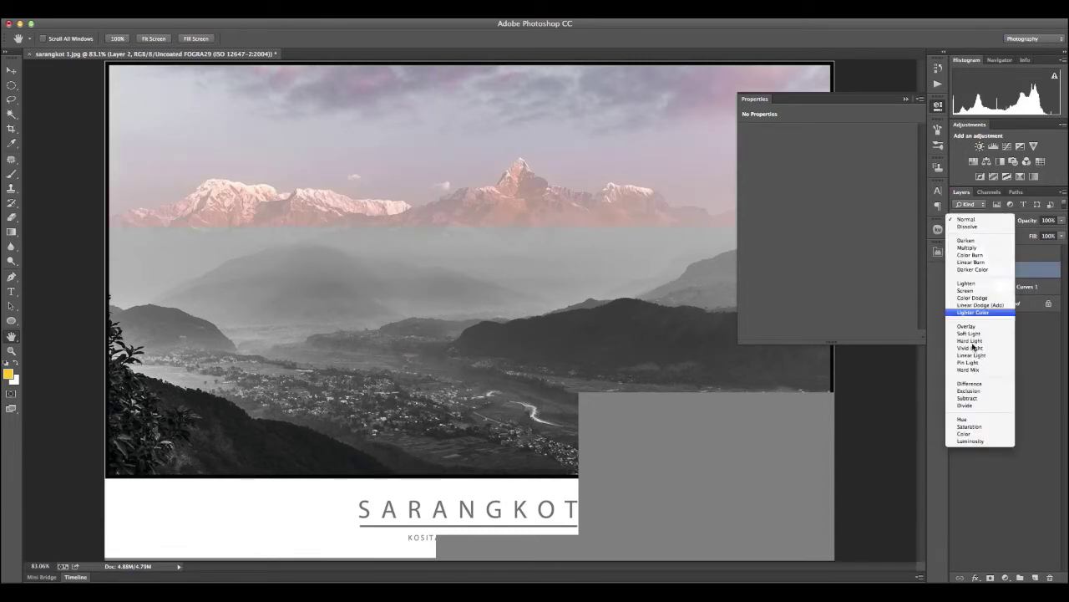
click(965, 433)
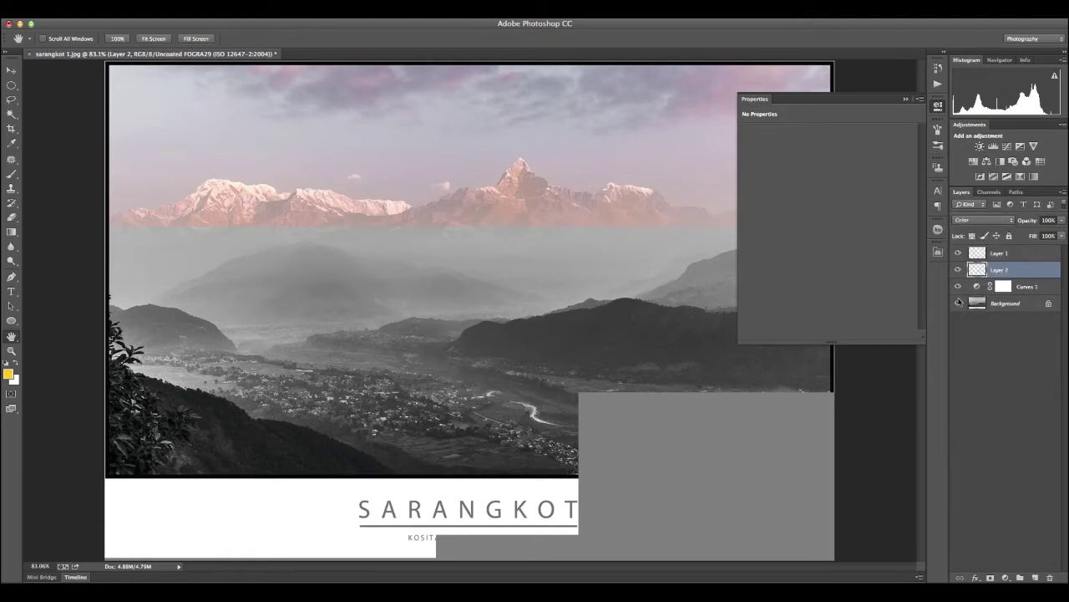
click(958, 286)
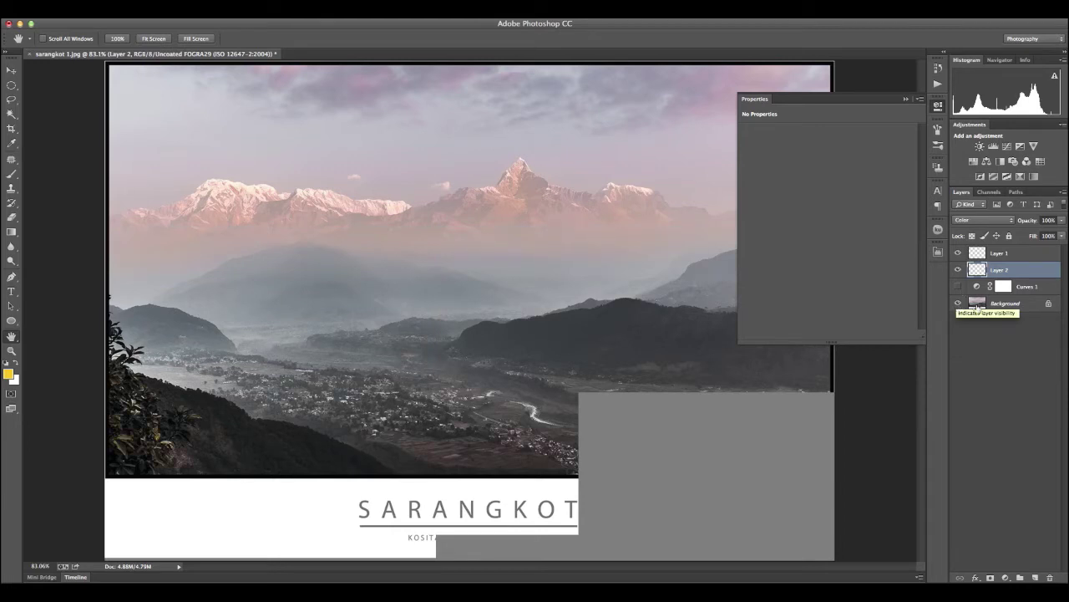
alt+click(958, 304)
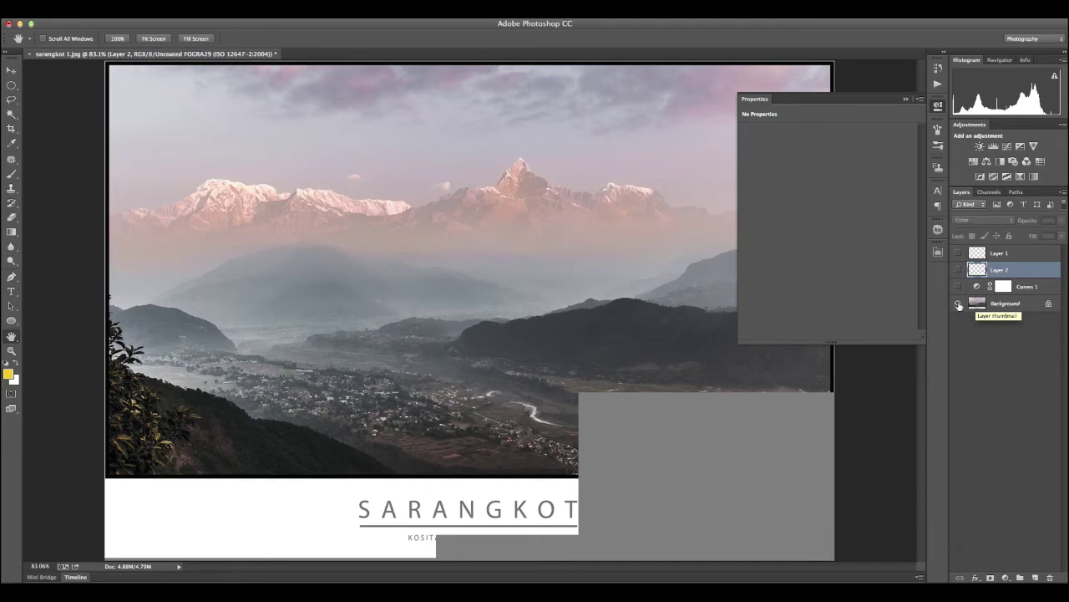
alt+click(959, 304)
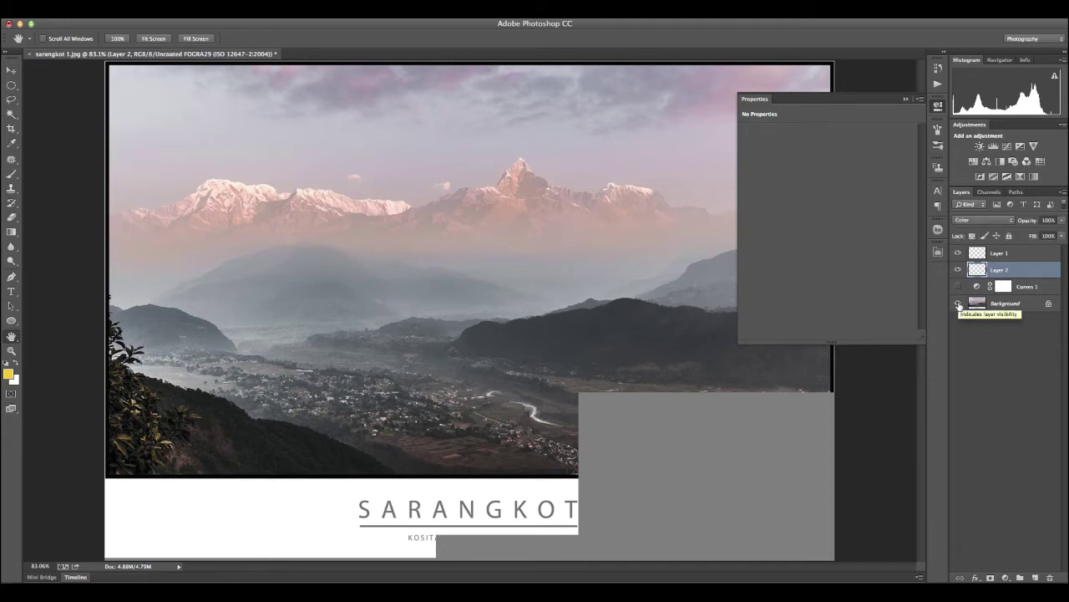
Step: Compare with the original Background once more, then hide it and clear away the Properties panel
alt+click(959, 304)
alt+click(959, 304)
click(958, 304)
click(906, 100)
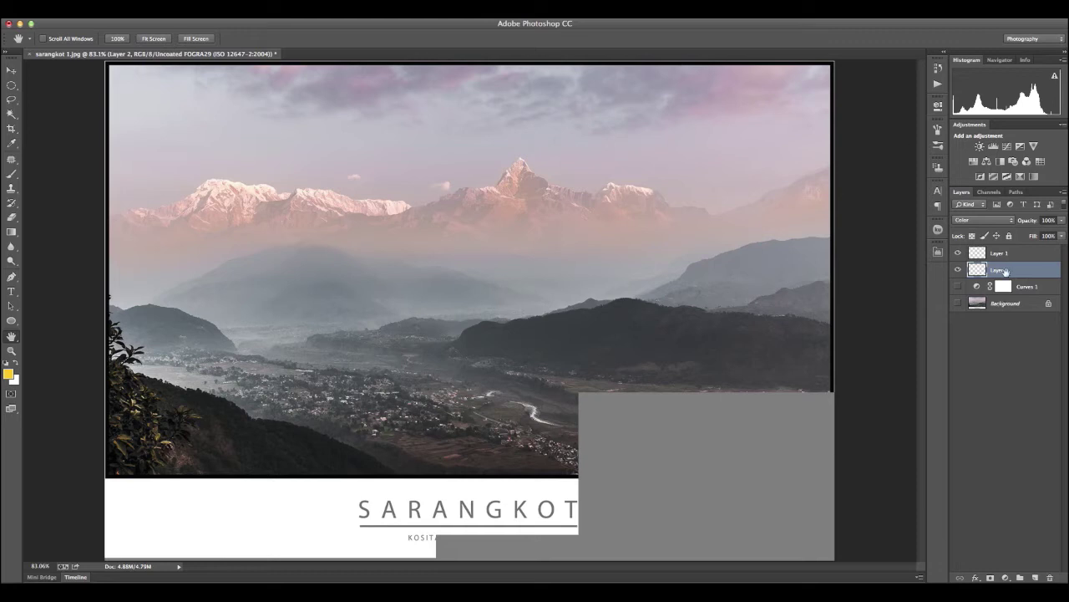
double_click(1002, 270)
Step: Rename Layer 2 to 'color' and Layer 1 to 'tone', then hide the color layer
text(color)
key(Return)
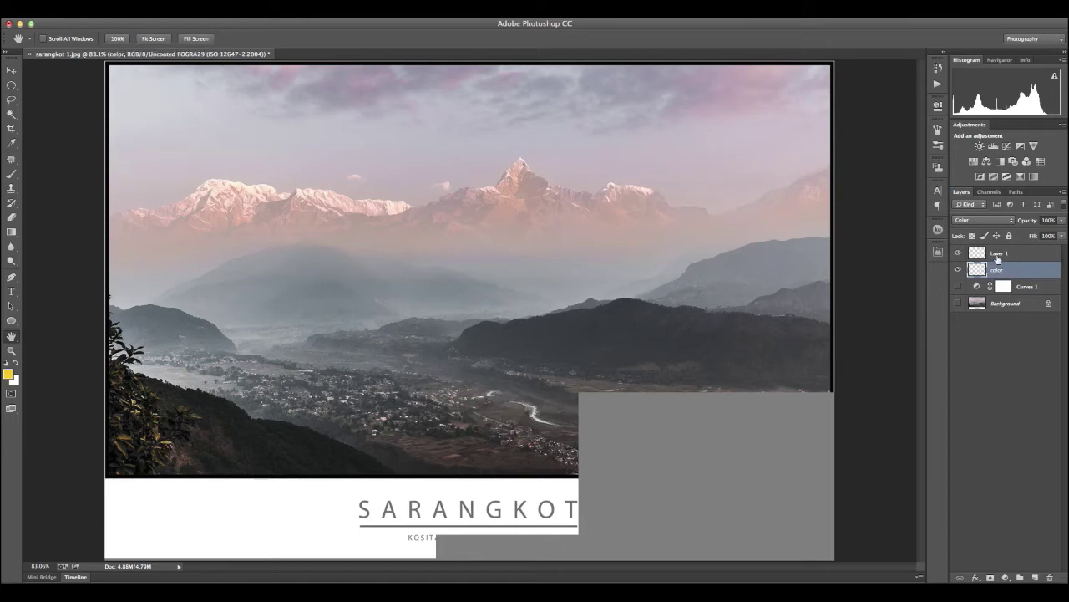
click(996, 259)
double_click(999, 255)
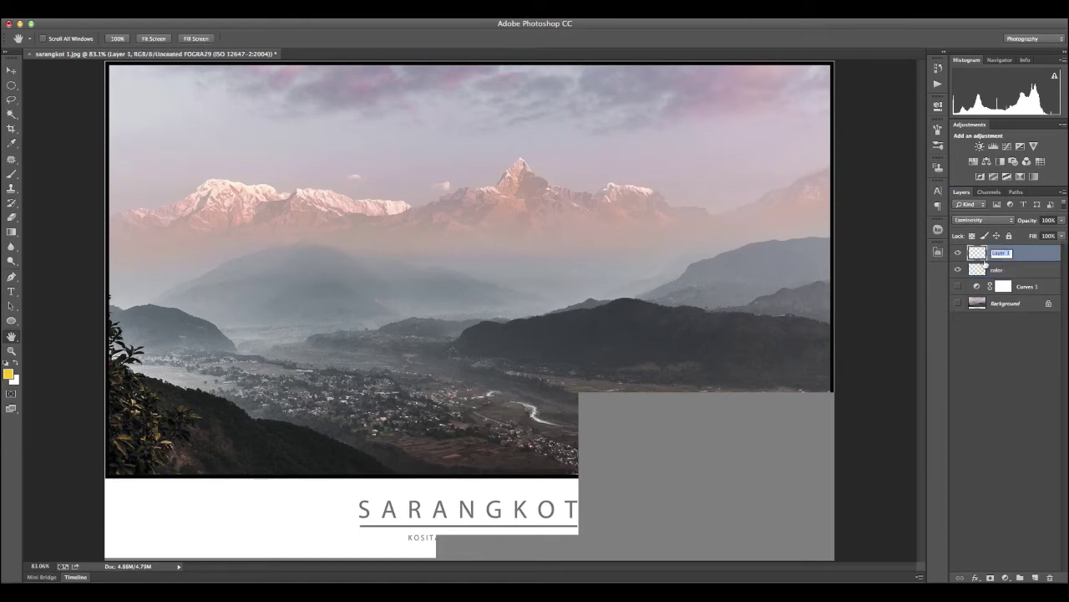
text(tone)
key(Return)
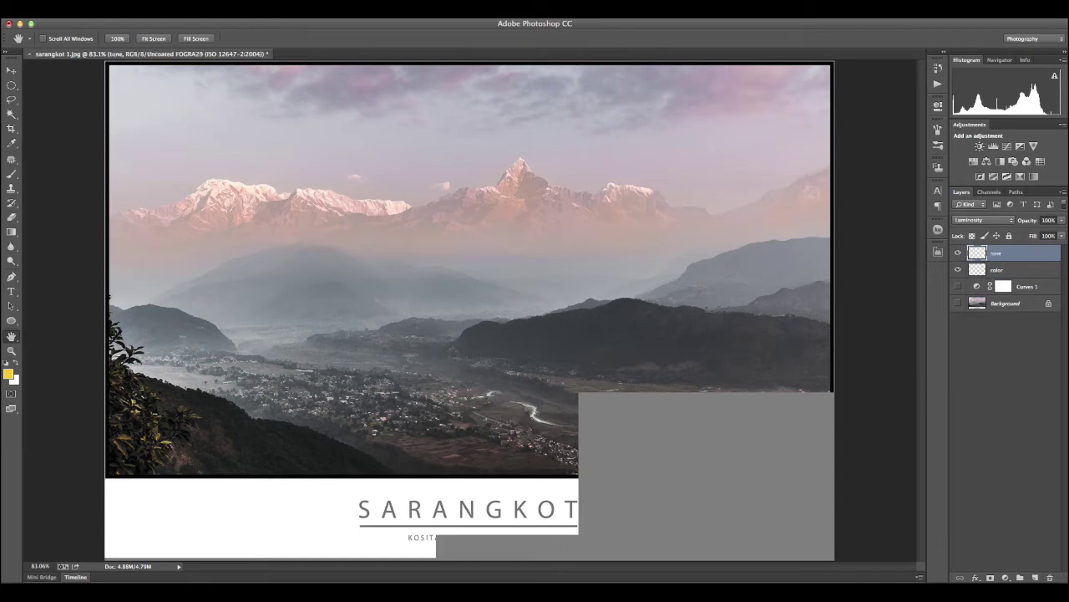
click(959, 270)
click(958, 253)
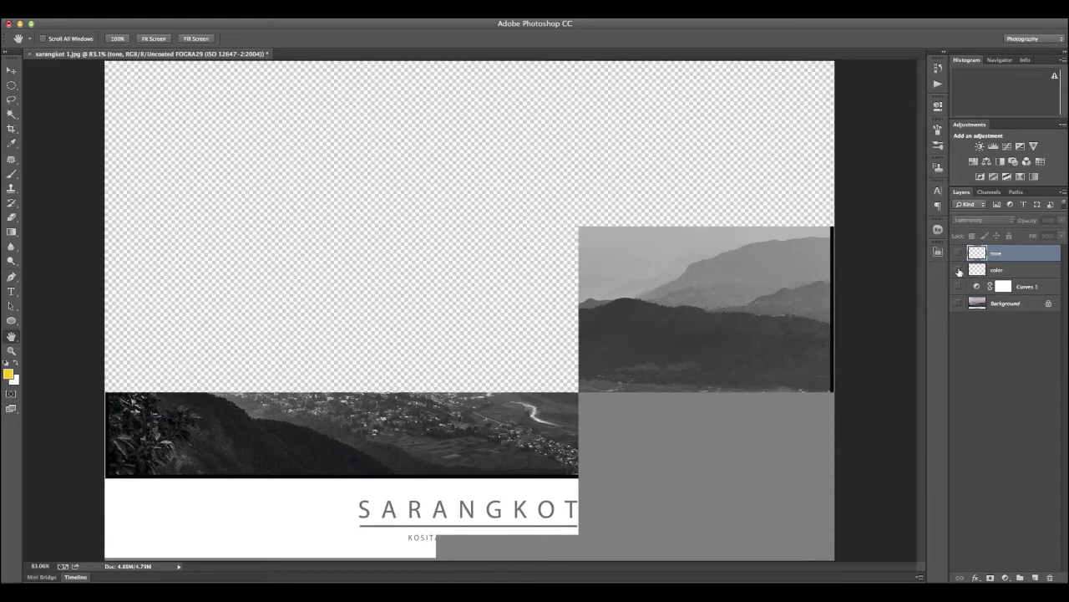
click(958, 270)
click(980, 271)
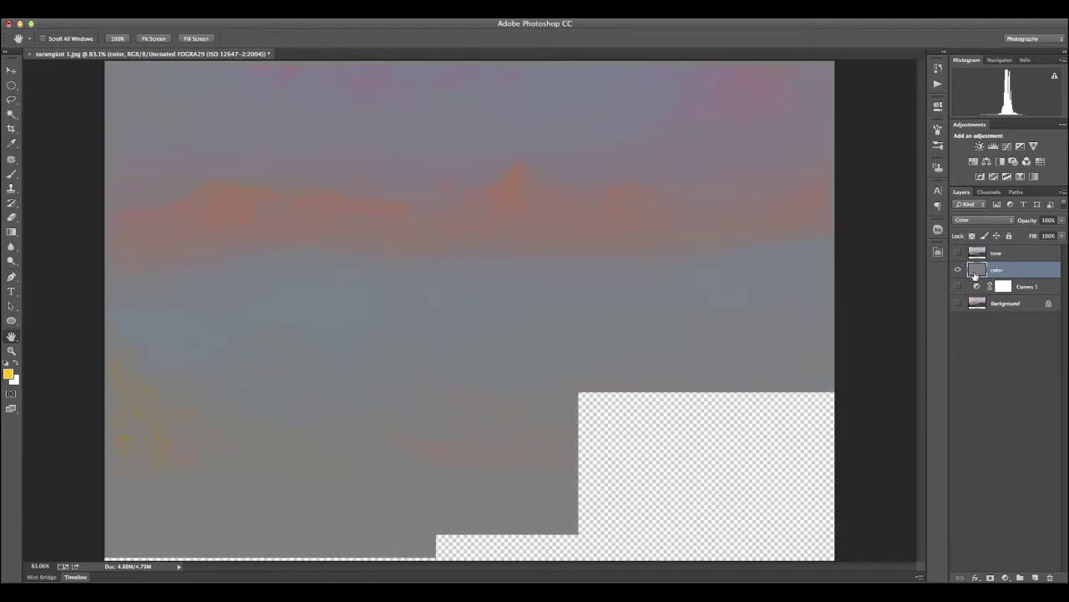
click(959, 252)
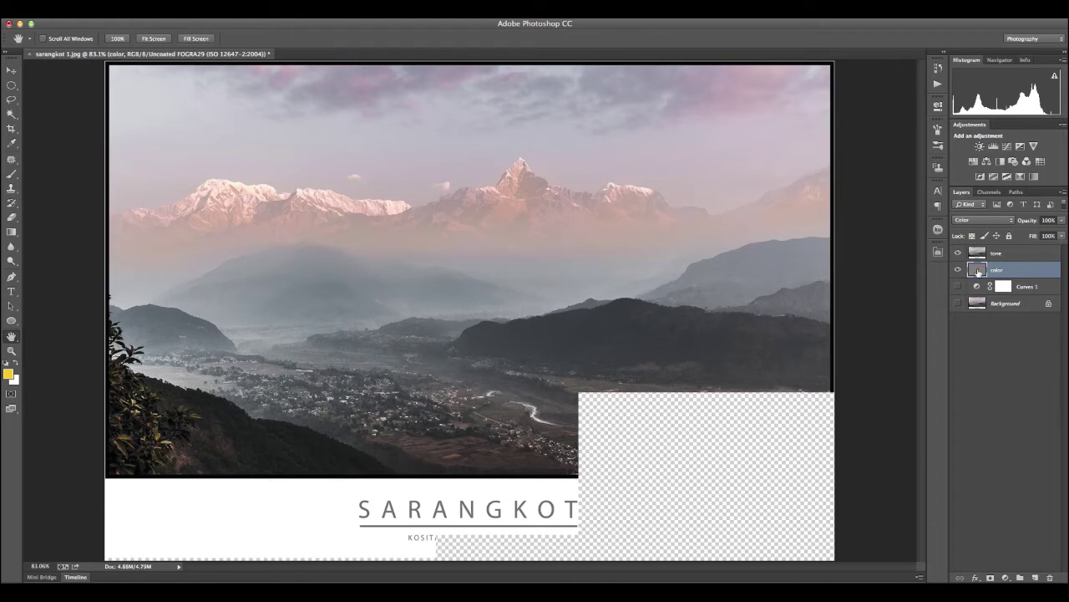
click(1005, 578)
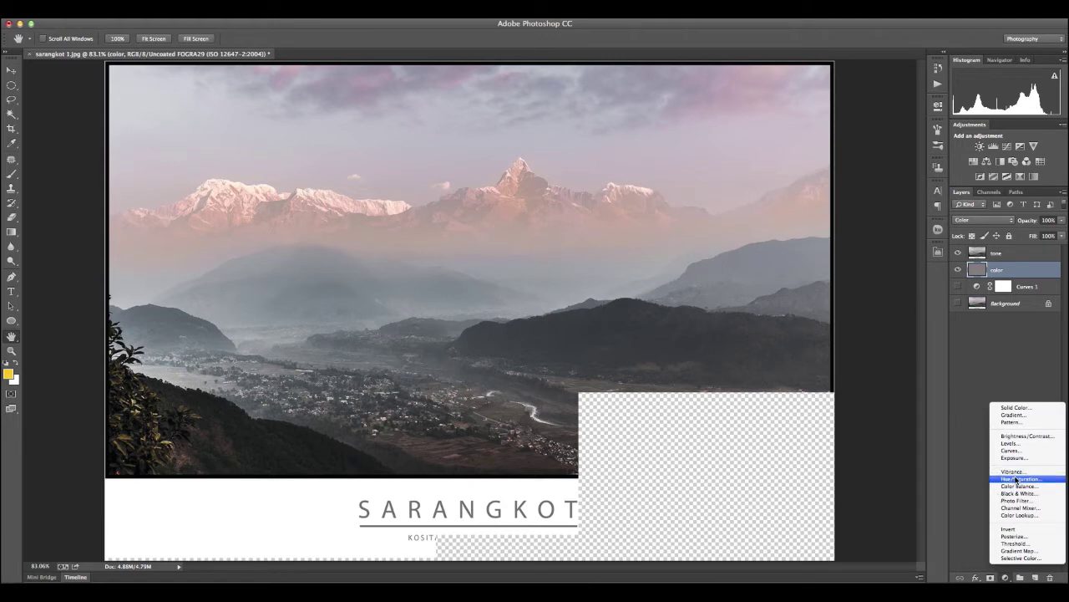
Step: Add a Hue/Saturation layer above color and target Reds by sampling the pink cloud
click(940, 269)
click(972, 161)
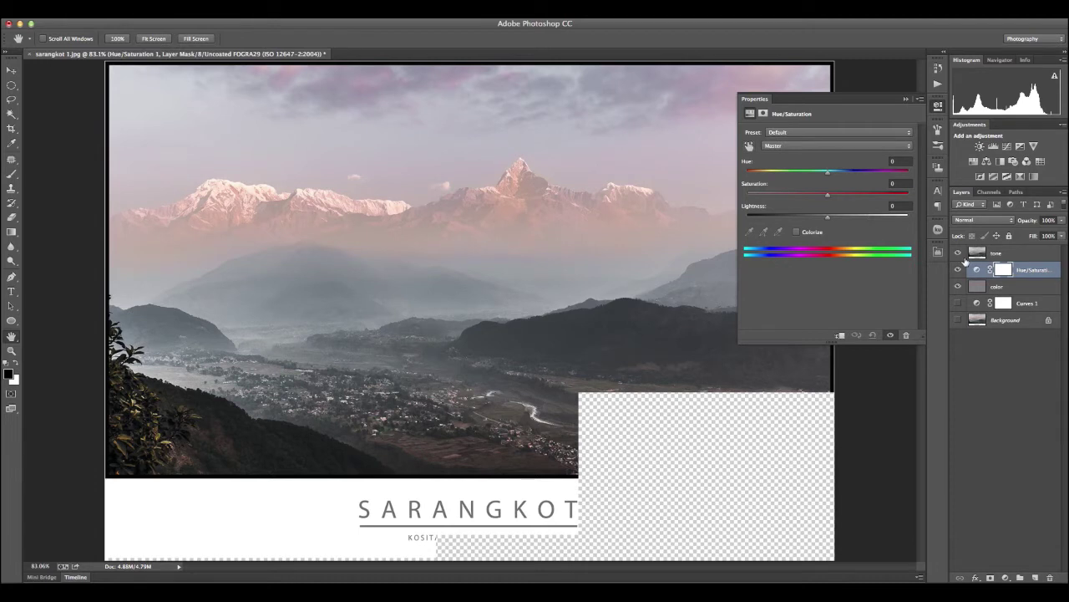
click(958, 254)
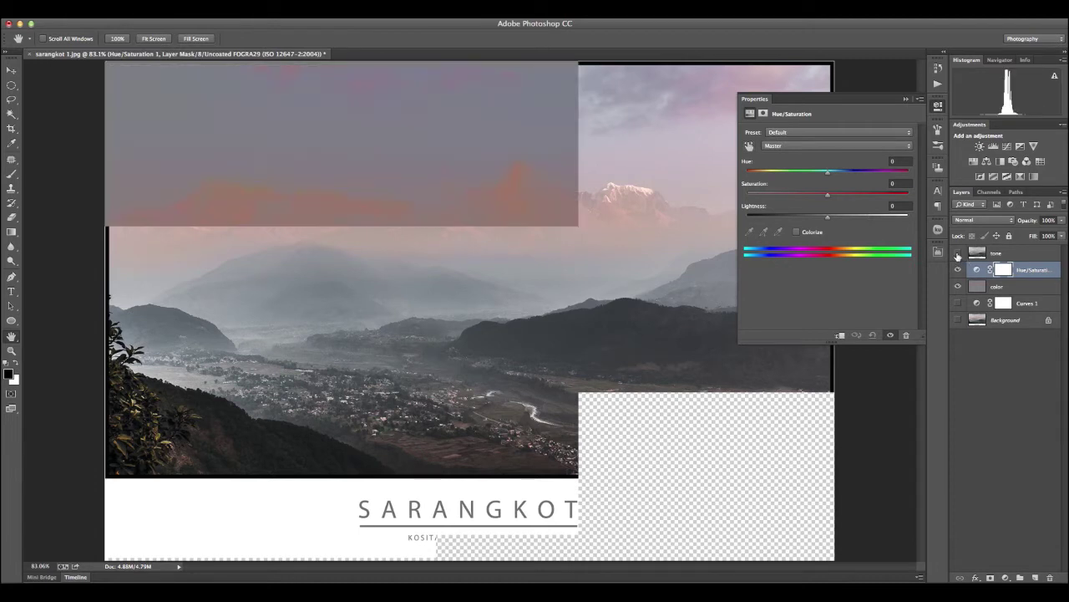
click(748, 146)
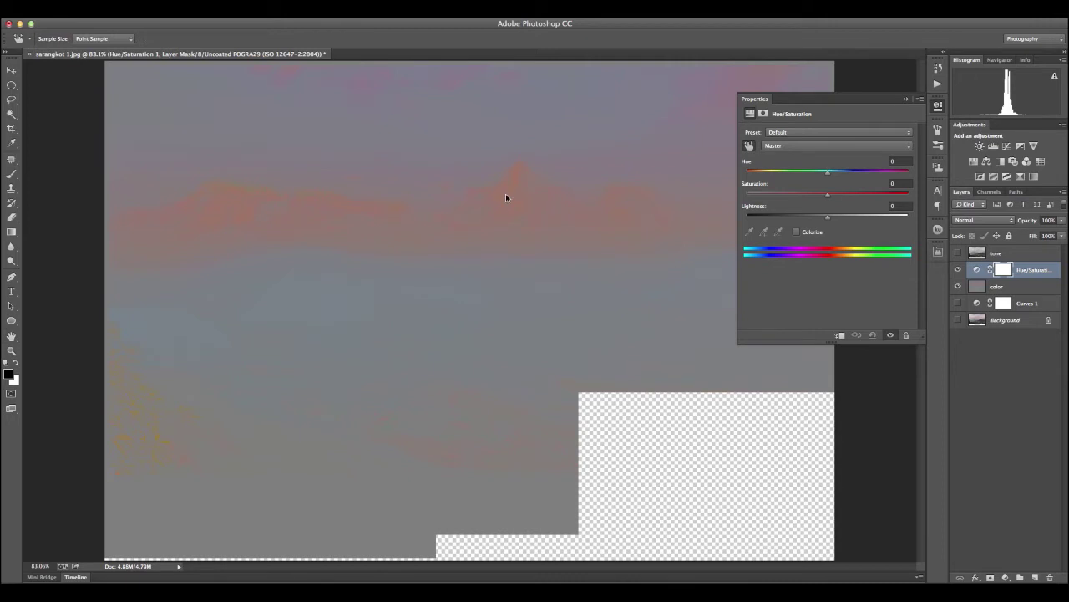
click(505, 192)
click(959, 253)
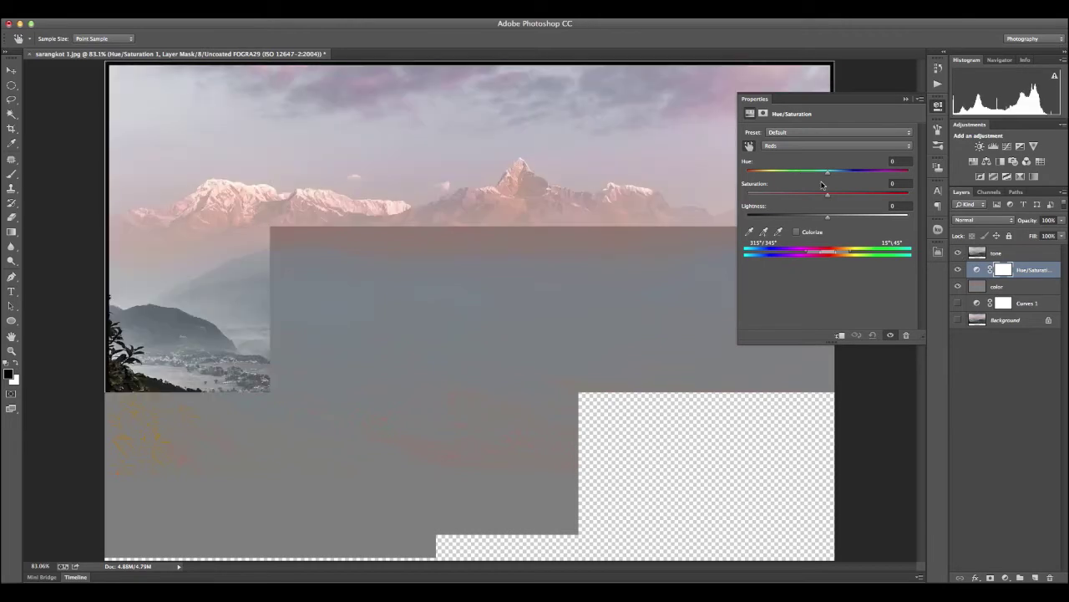
Step: Drag the Reds saturation up to +56 so the pink peaks glow more
drag(828, 195, 843, 198)
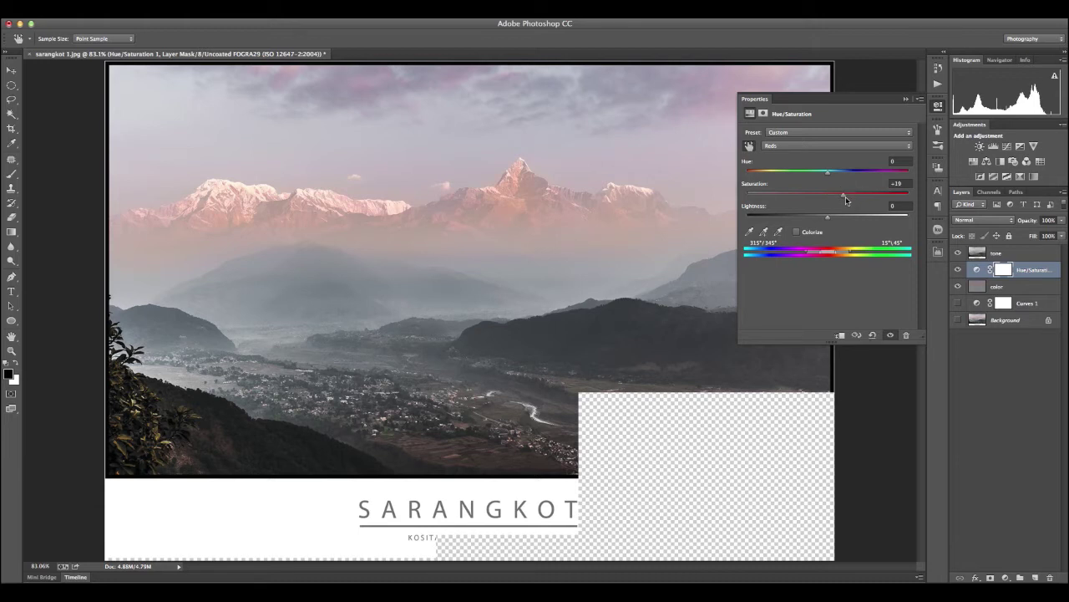
drag(844, 196, 873, 198)
Step: Switch Hue/Saturation to Blues and set its saturation to +46
key(alt+7)
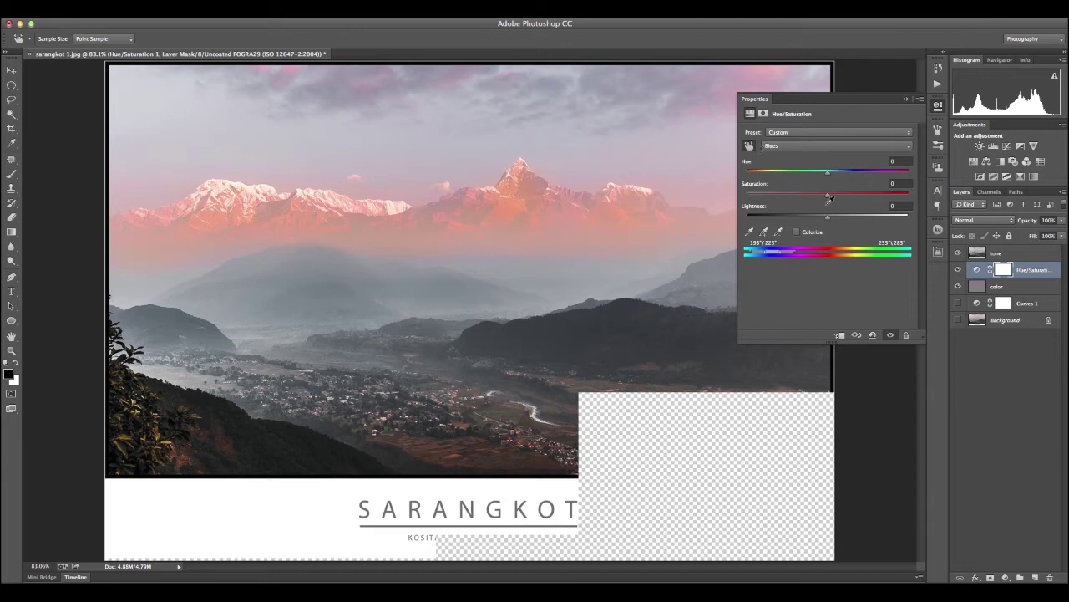
drag(828, 199, 886, 197)
drag(886, 197, 885, 197)
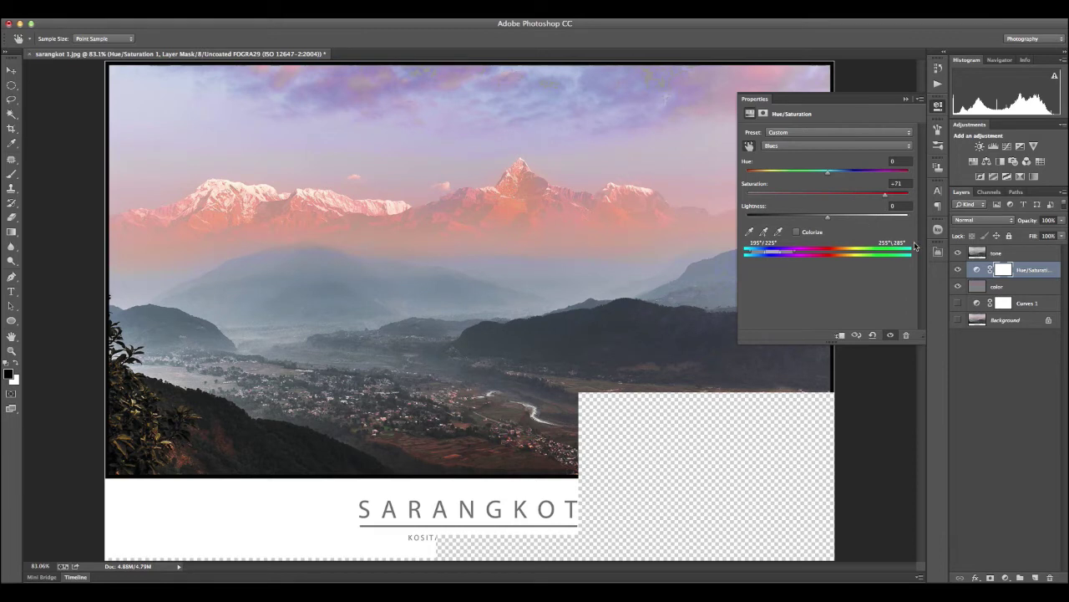
drag(885, 195, 865, 196)
Step: Toggle the Hue/Saturation layer on and off to compare, then select the tone layer
click(958, 269)
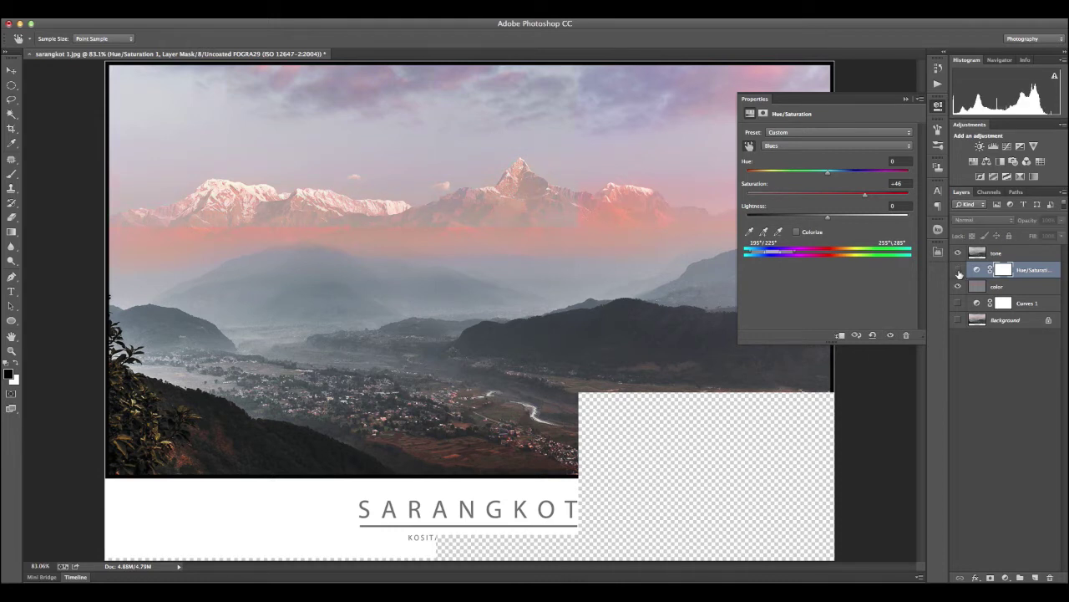
click(958, 270)
click(958, 269)
click(958, 270)
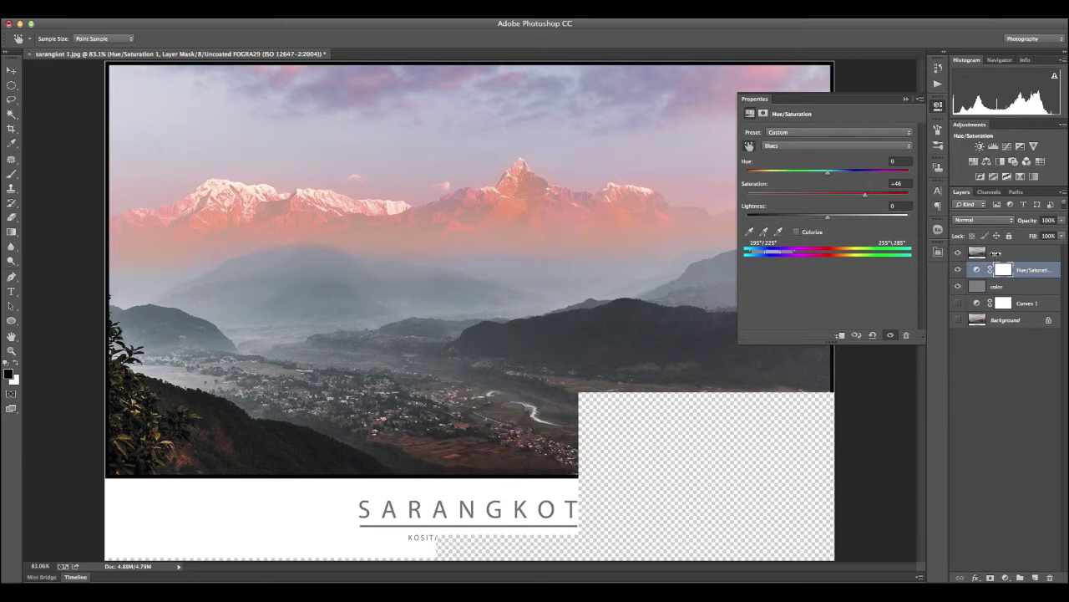
click(995, 252)
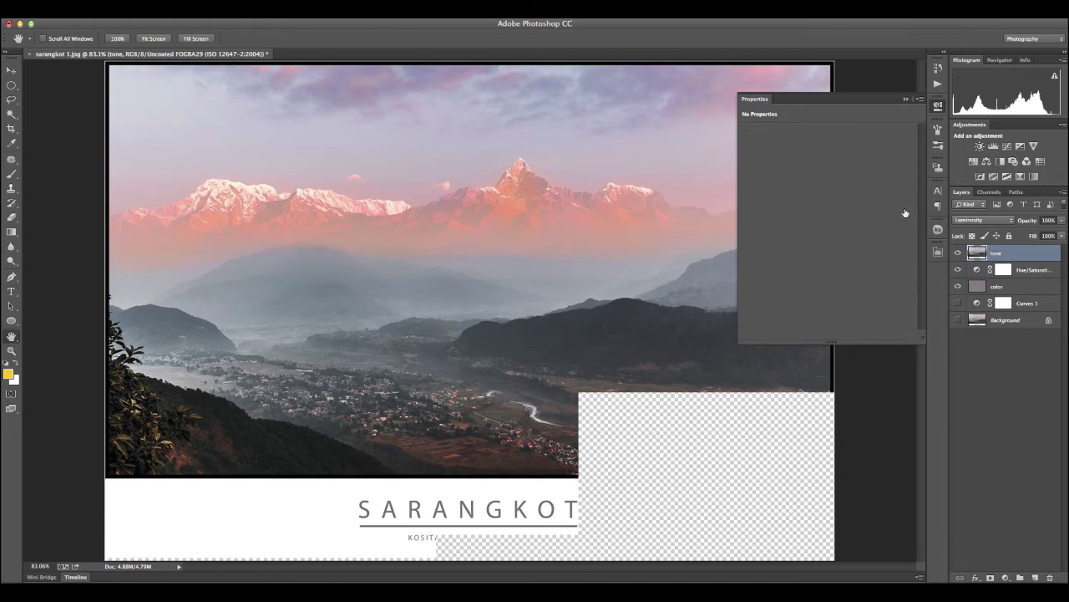
Step: Add a Curves adjustment above the tone layer and clip it to tone
click(905, 101)
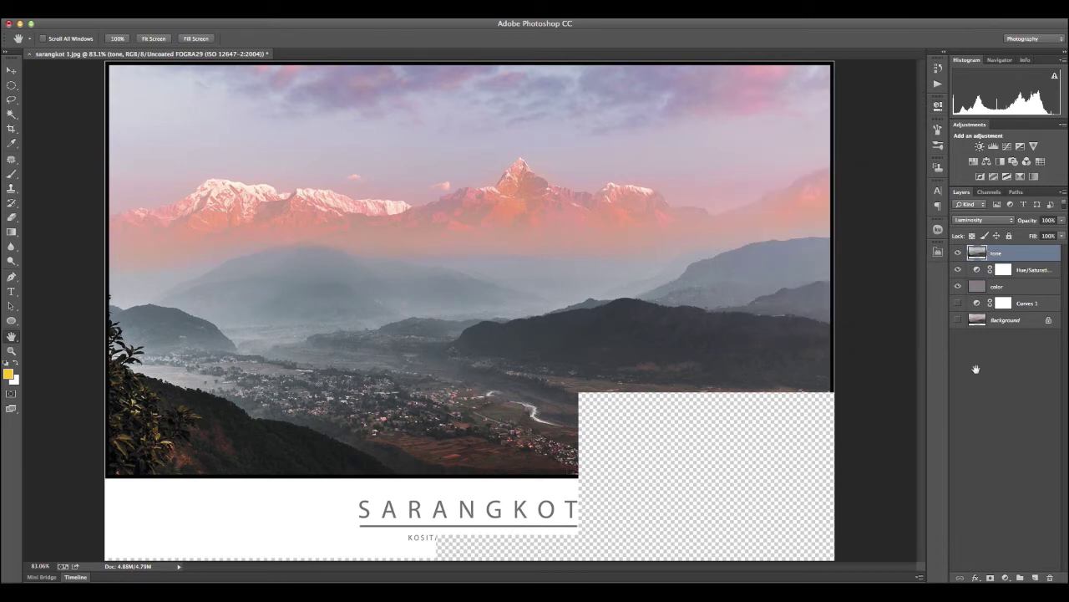
click(1006, 578)
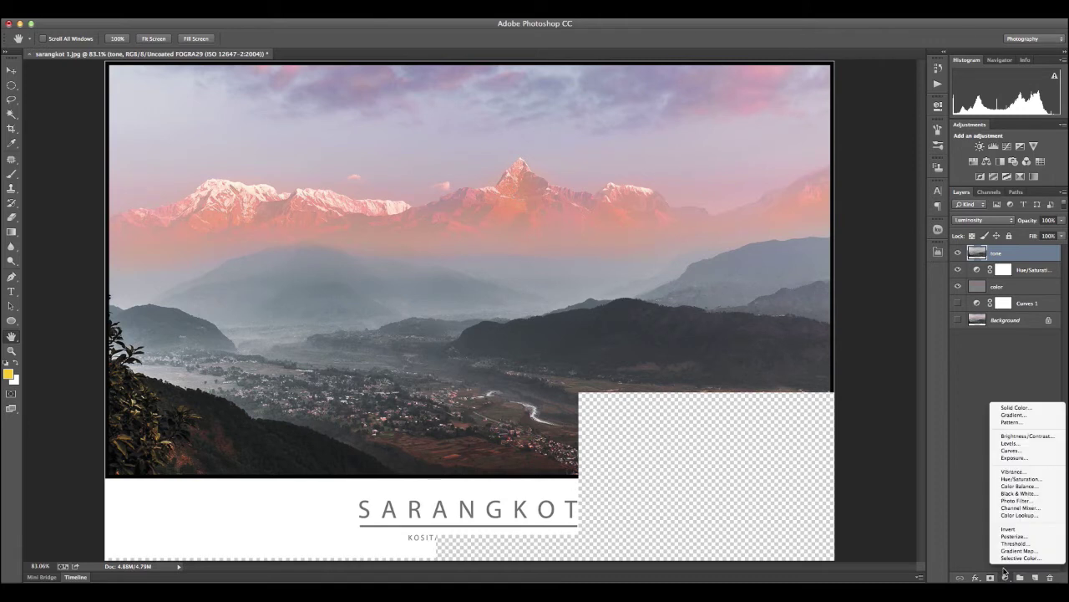
key(Escape)
click(938, 165)
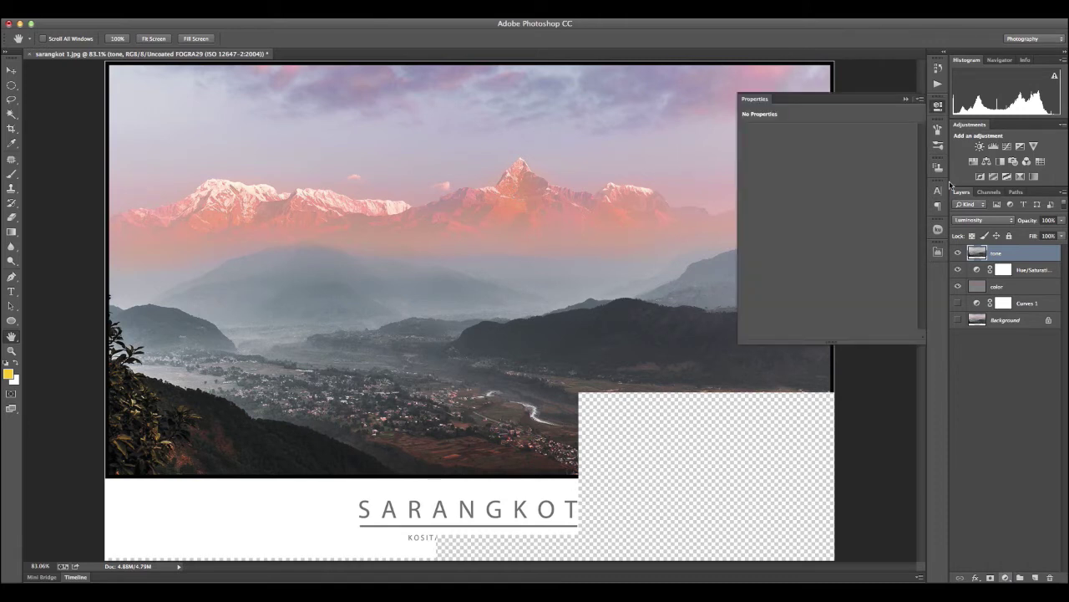
click(1007, 146)
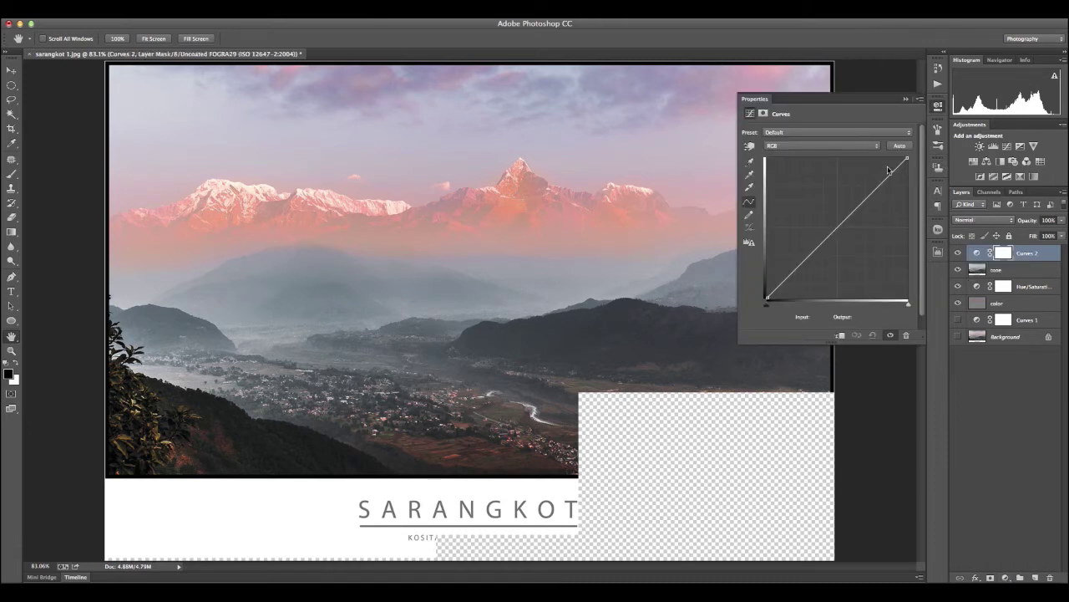
click(840, 335)
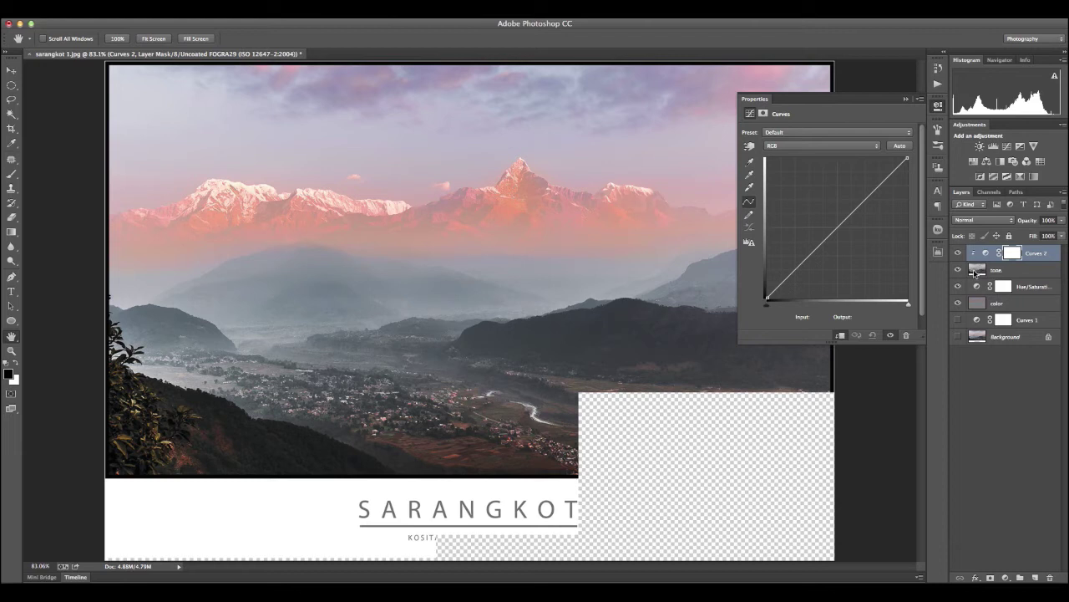
Step: Apply the Medium Contrast (RGB) curve preset and close the Curves properties
click(902, 147)
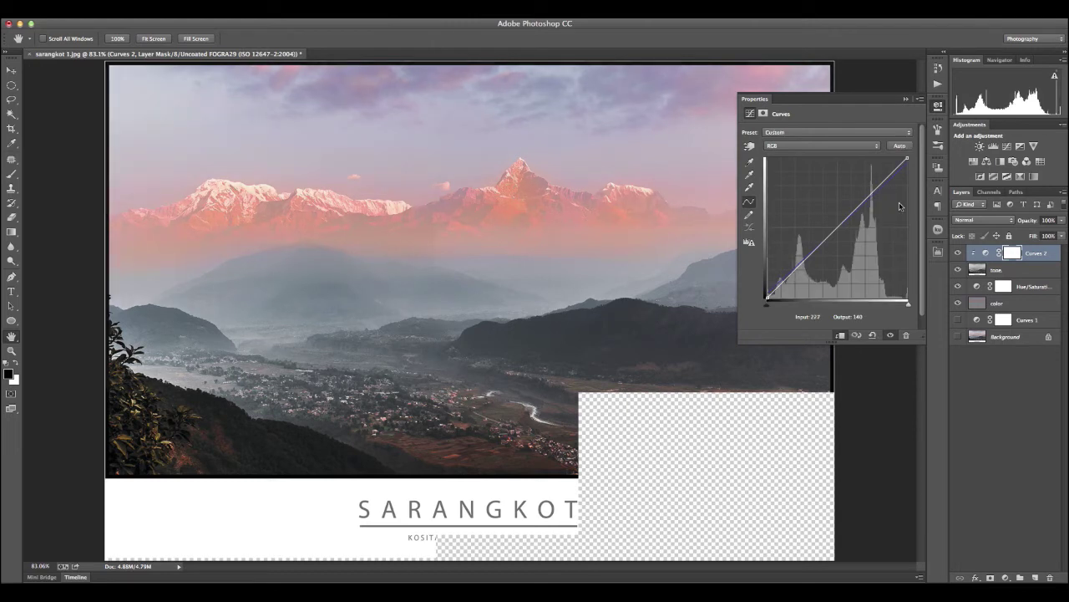
click(813, 131)
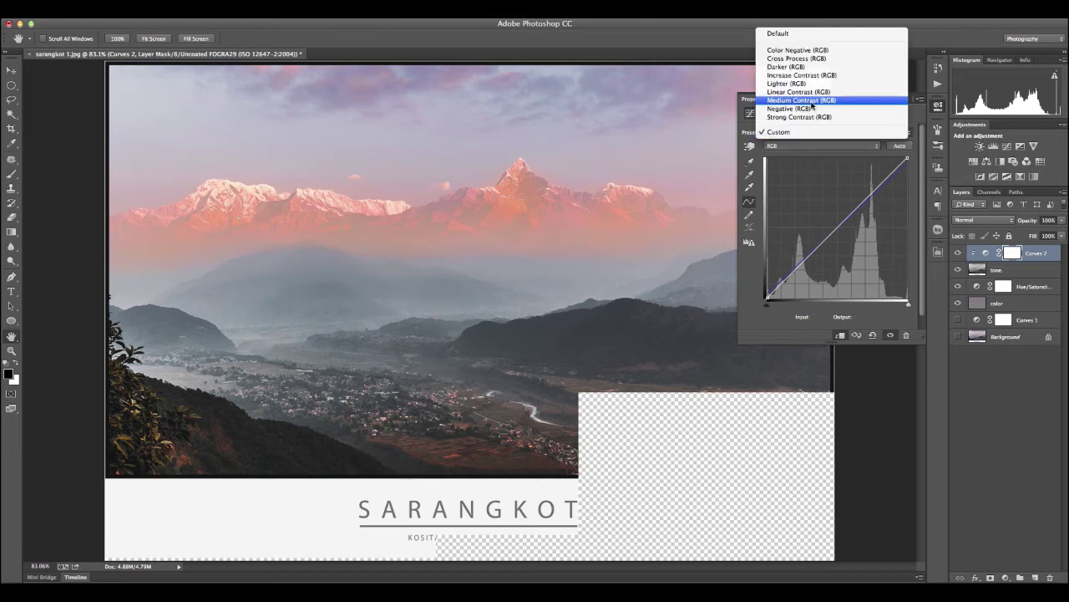
click(812, 102)
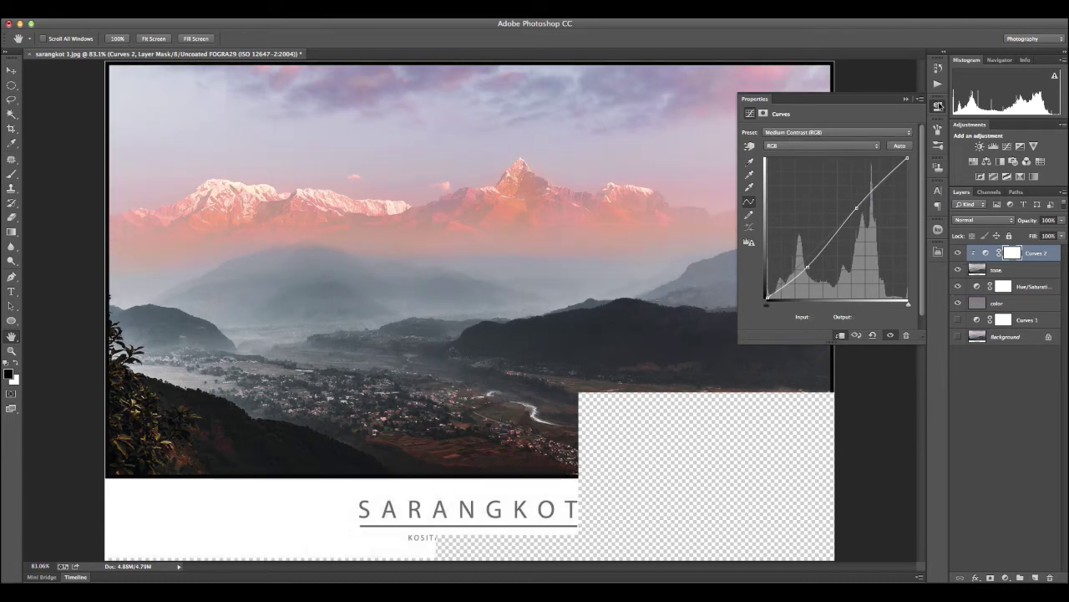
click(939, 105)
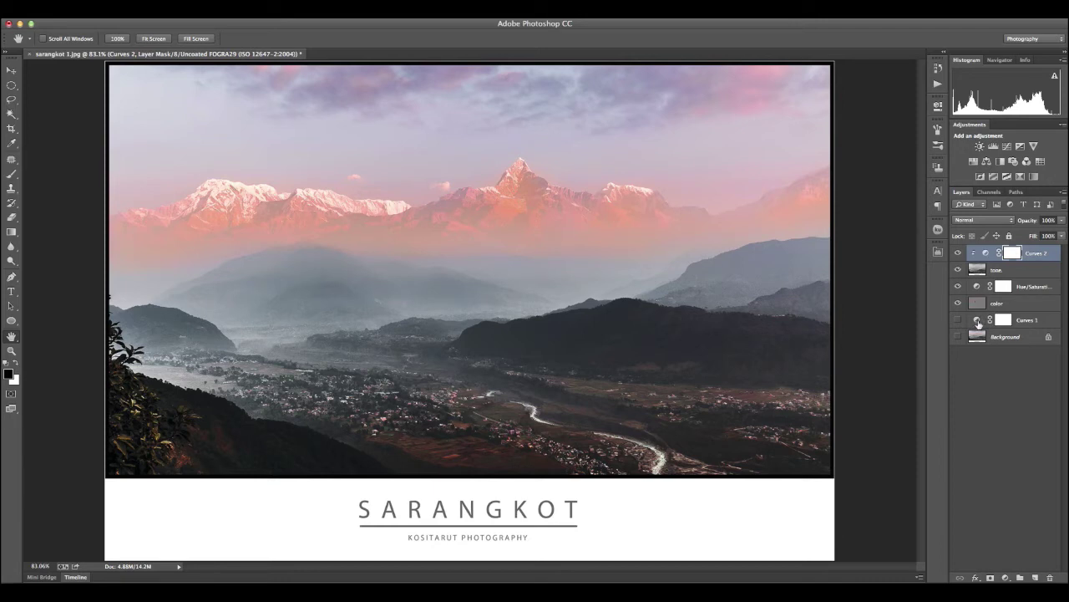
click(979, 288)
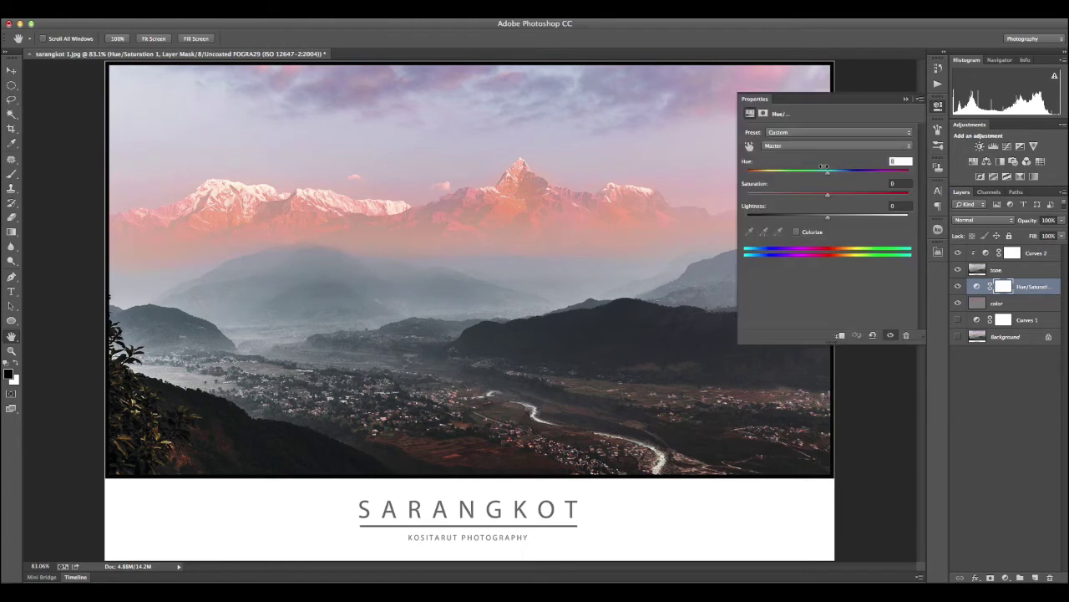
Step: Choose the Reds range, settle its Hue at +5 for a warmer orange glow, and close Properties
click(801, 148)
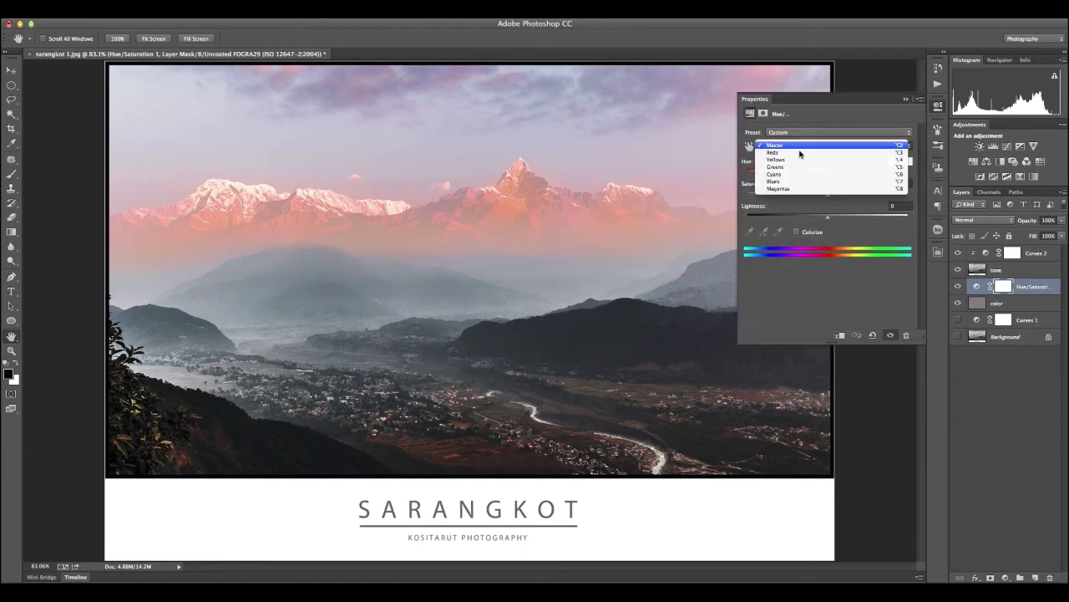
click(801, 156)
click(828, 173)
drag(828, 174, 858, 172)
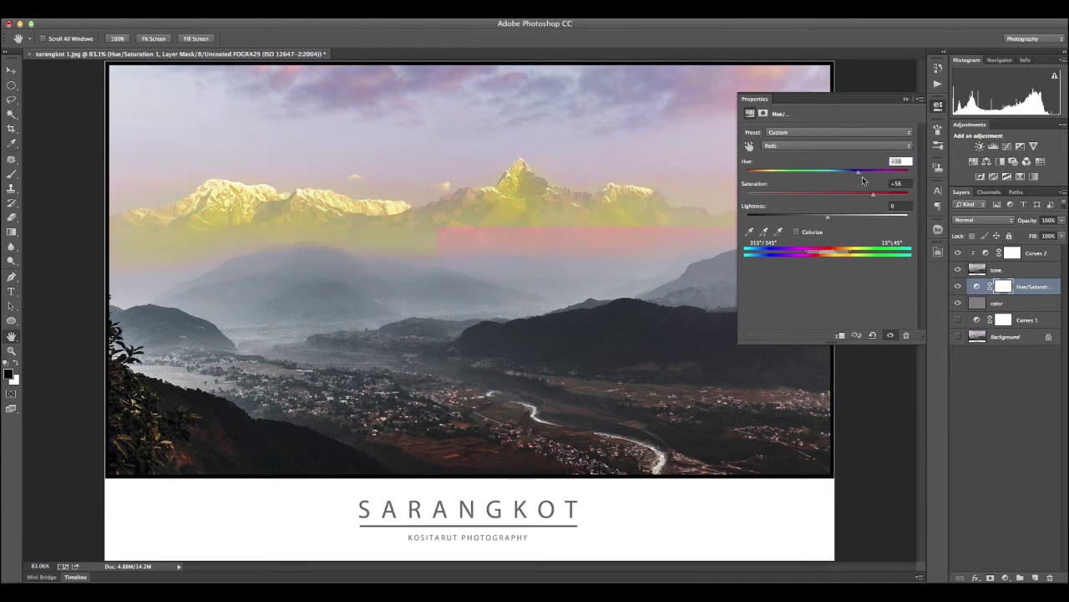
click(857, 174)
drag(856, 174, 844, 173)
drag(840, 180, 839, 177)
drag(839, 173, 777, 173)
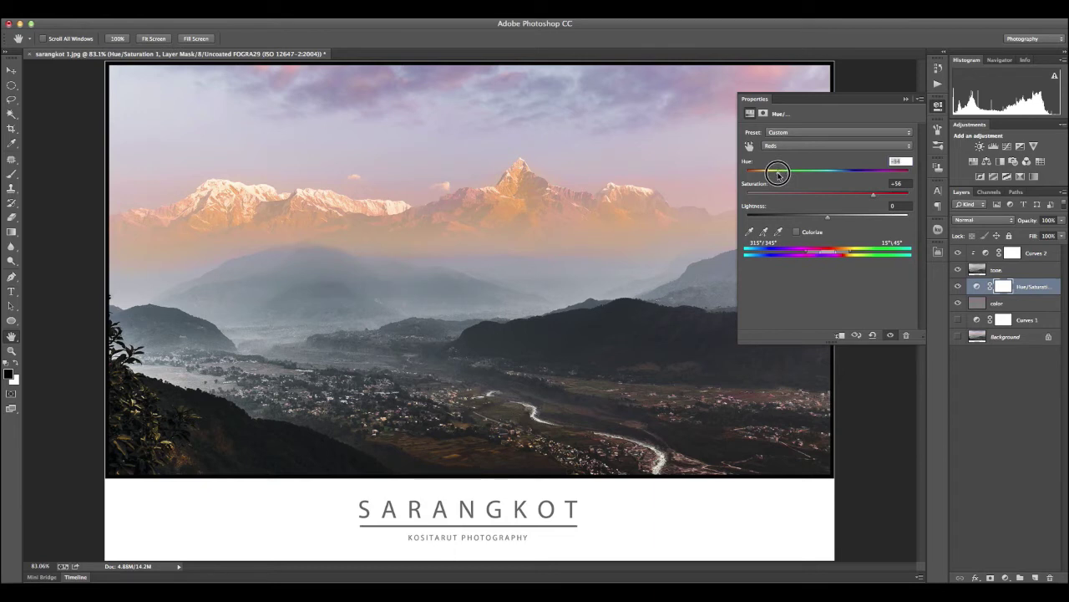
drag(778, 173, 781, 173)
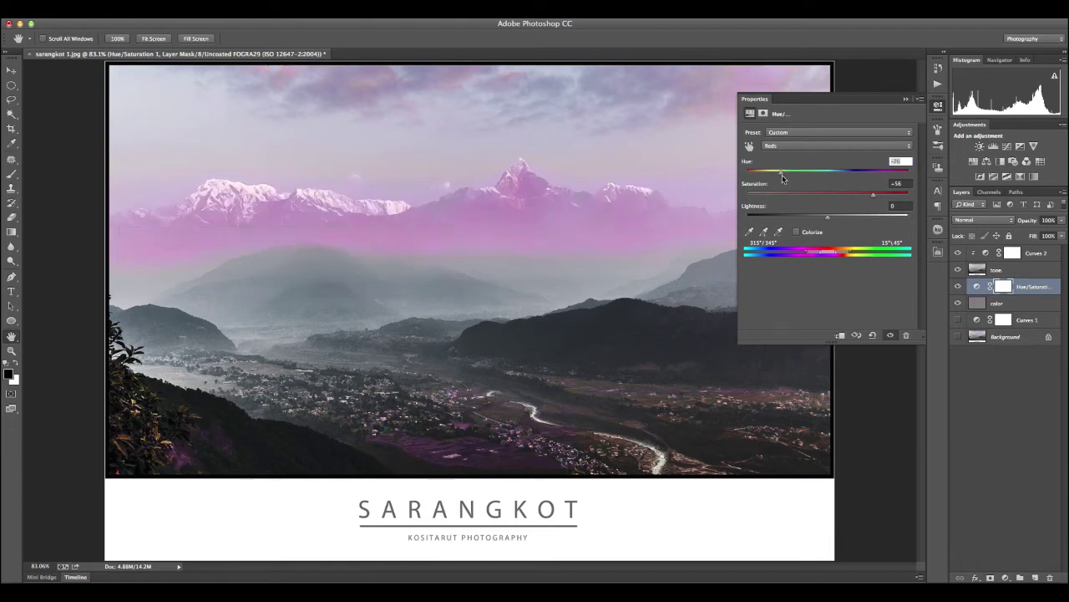
drag(782, 174, 831, 176)
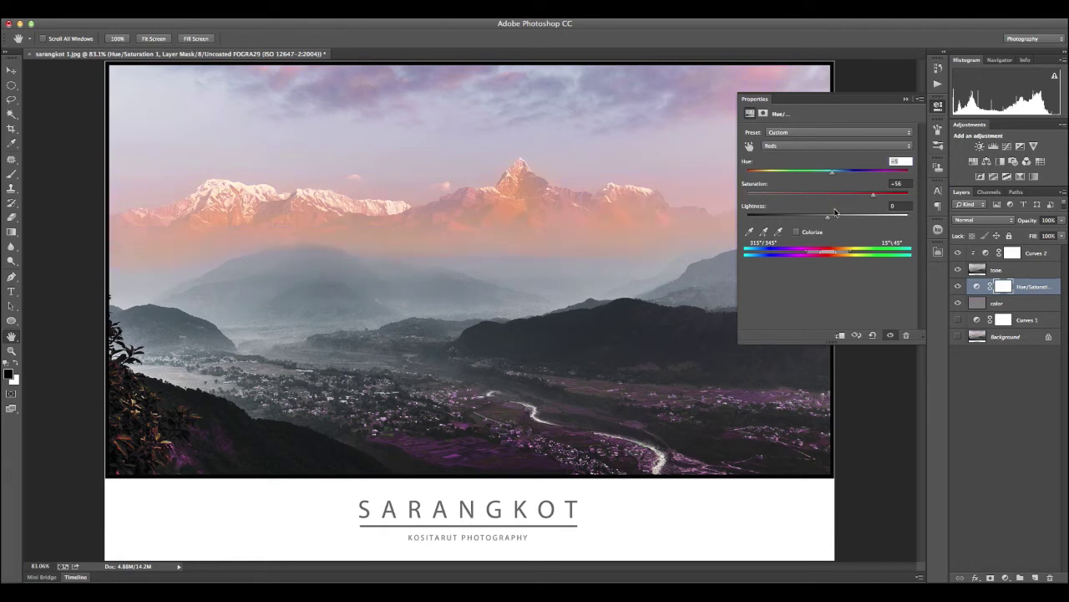
click(906, 99)
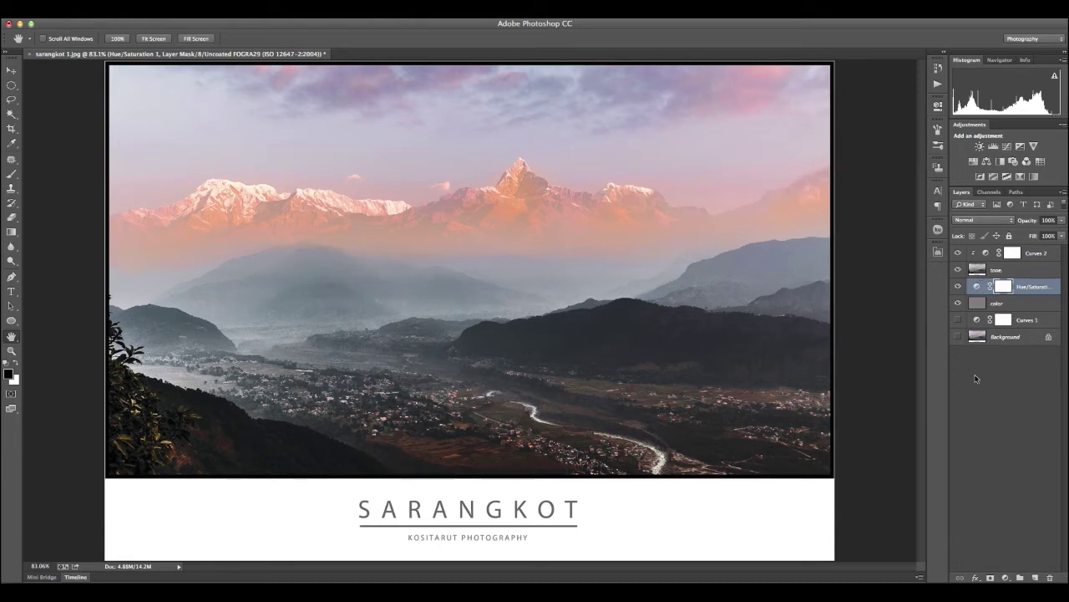
Step: Set a custom soft proof of Uncoated FOGRA29 with Relative Colorimetric intent
click(316, 8)
mouse_move(335, 24)
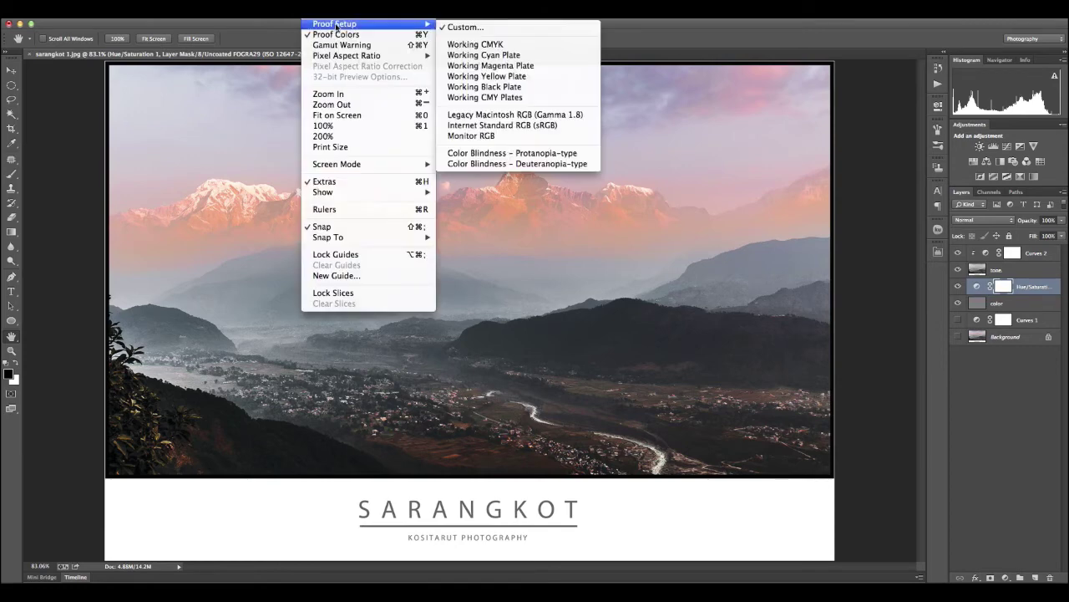
click(470, 22)
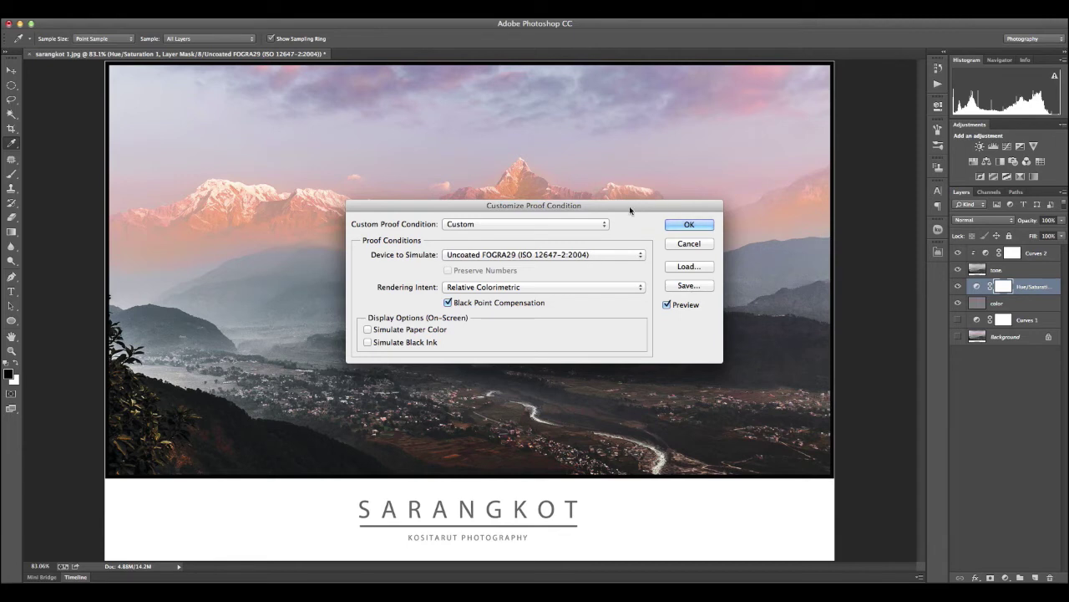
click(683, 225)
Step: Toggle Proof Colors off and back on to compare with the unproofed original
key(h)
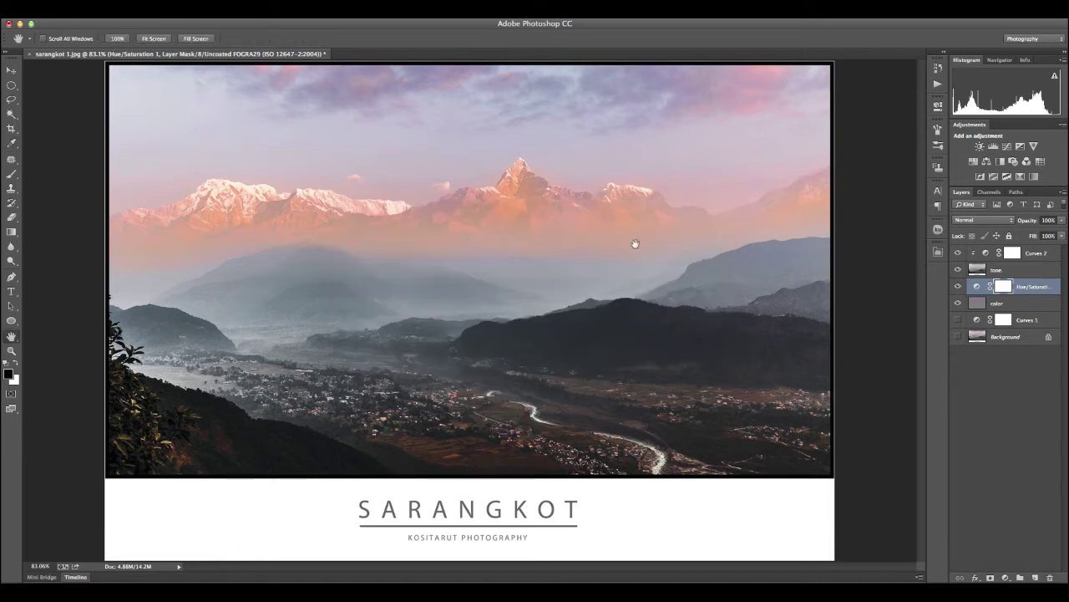
key(ctrl+y)
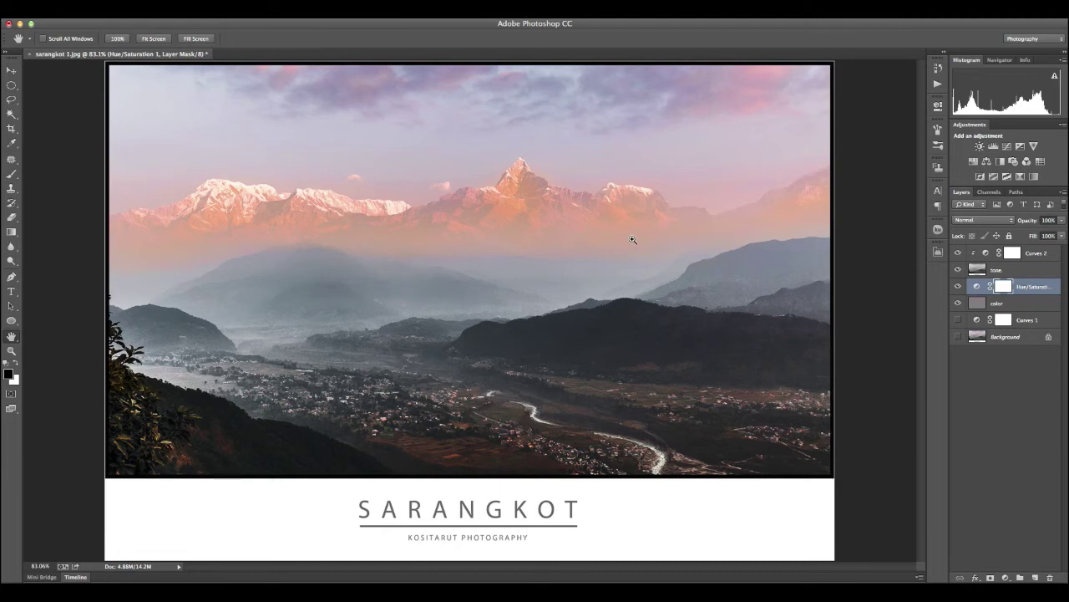
key(ctrl+y)
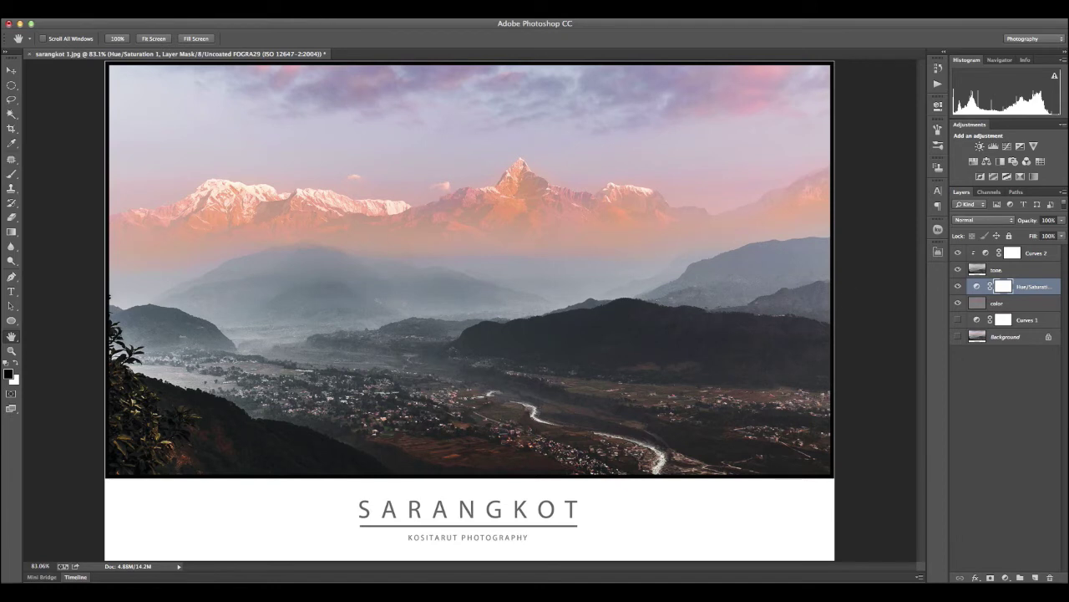
click(315, 9)
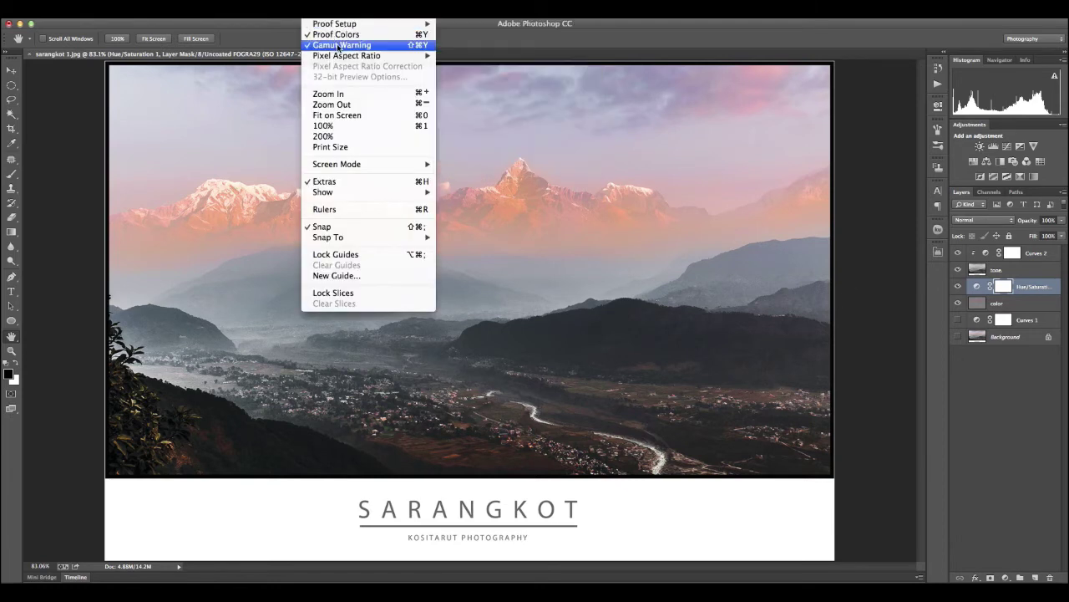
click(899, 340)
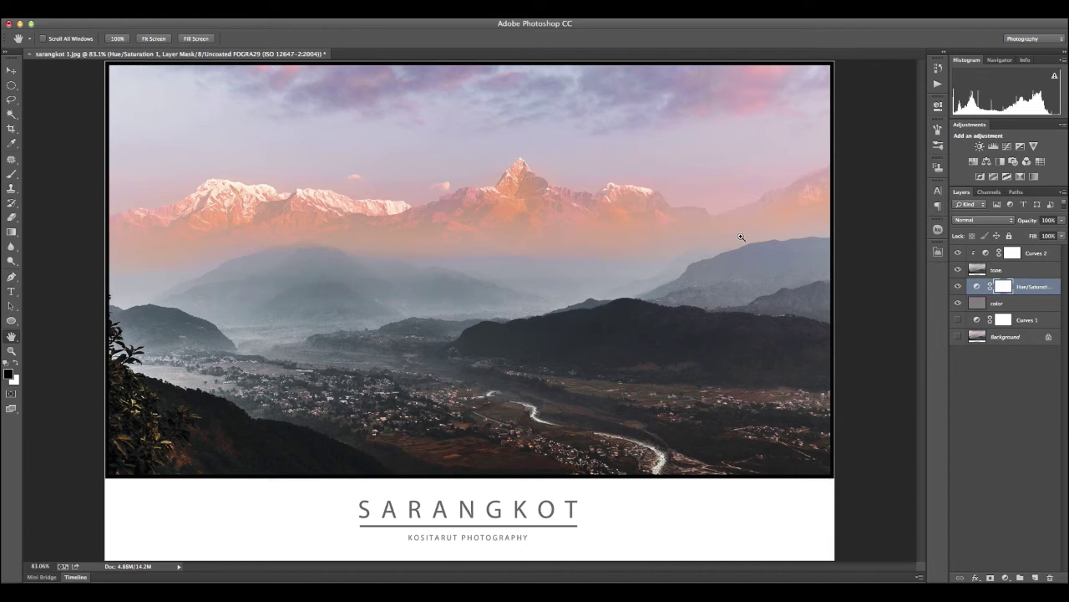
key(ctrl+y)
key(ctrl+y)
key(ctrl+y)
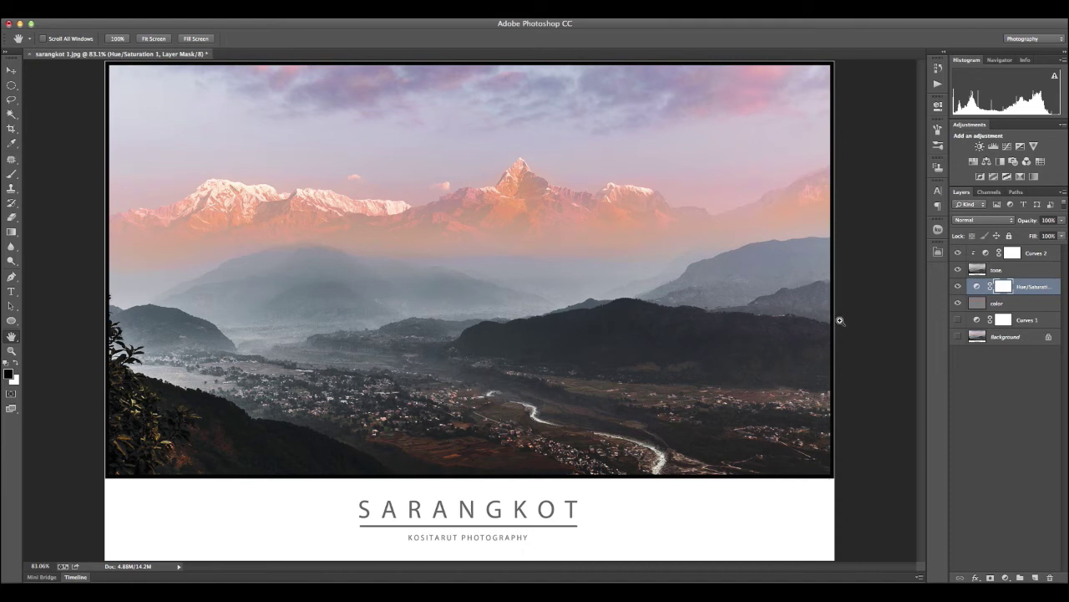
key(ctrl+y)
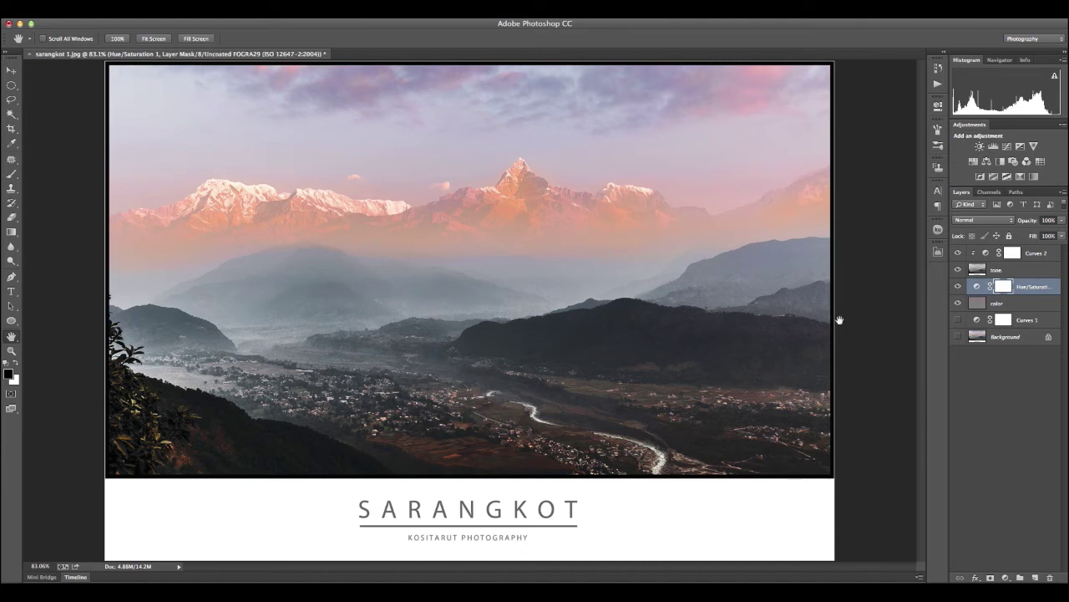
key(ctrl+y)
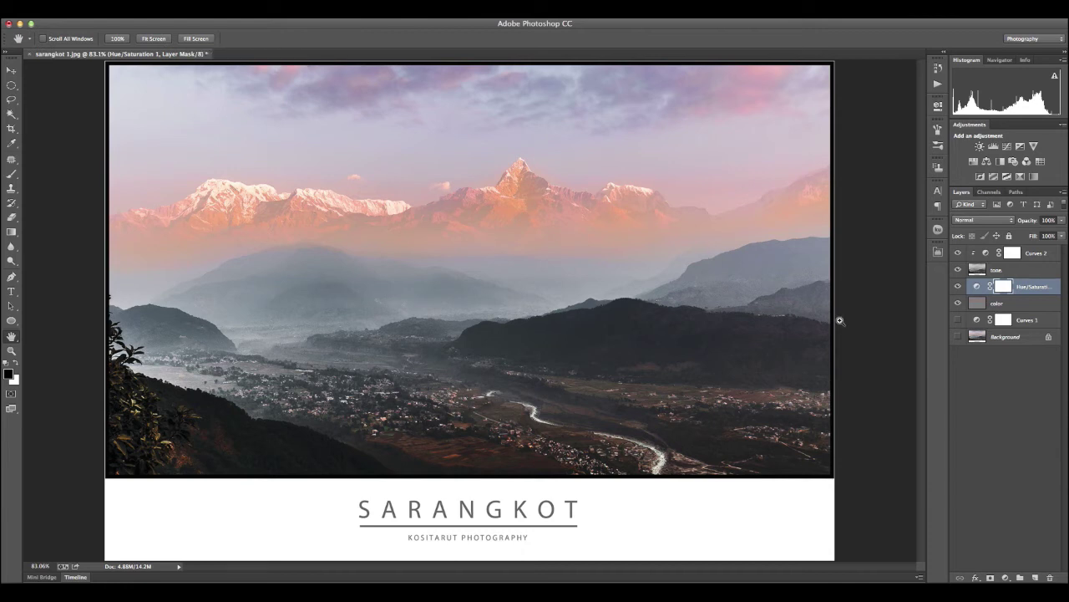
key(ctrl+y)
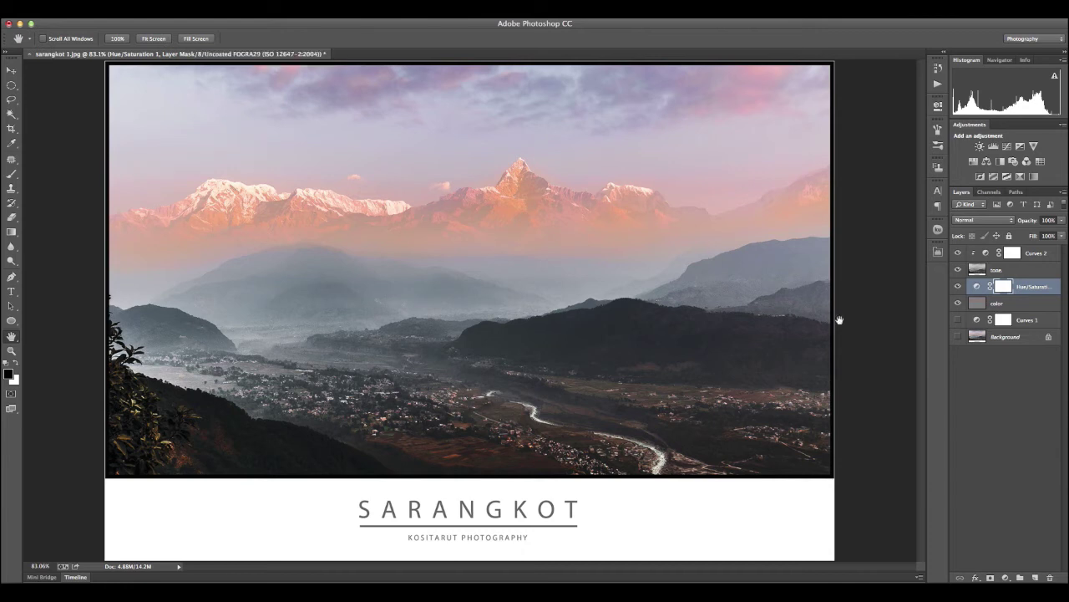
key(ctrl+y)
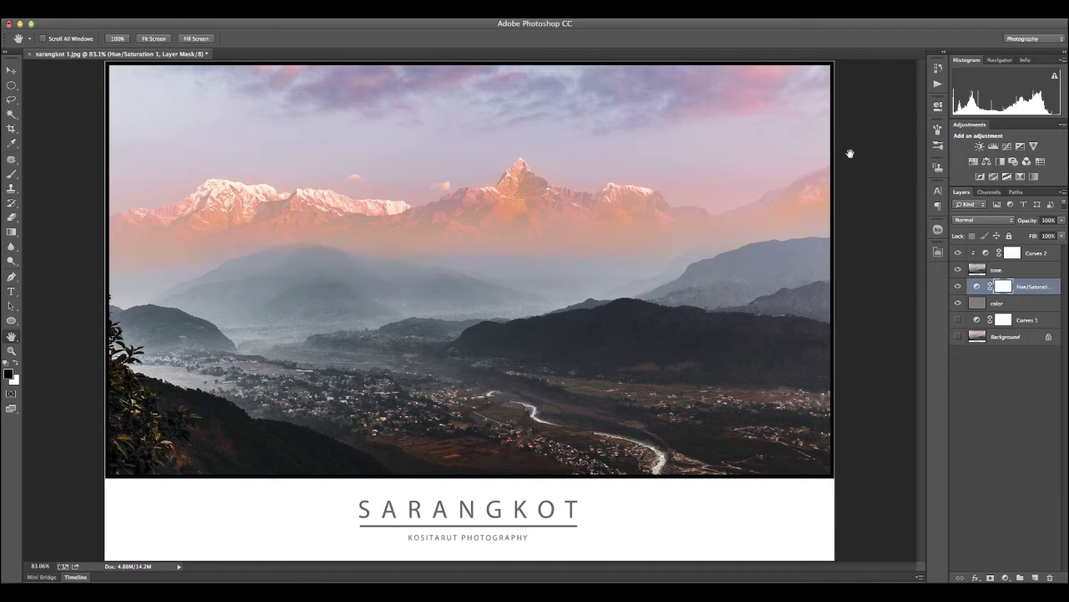
key(ctrl+y)
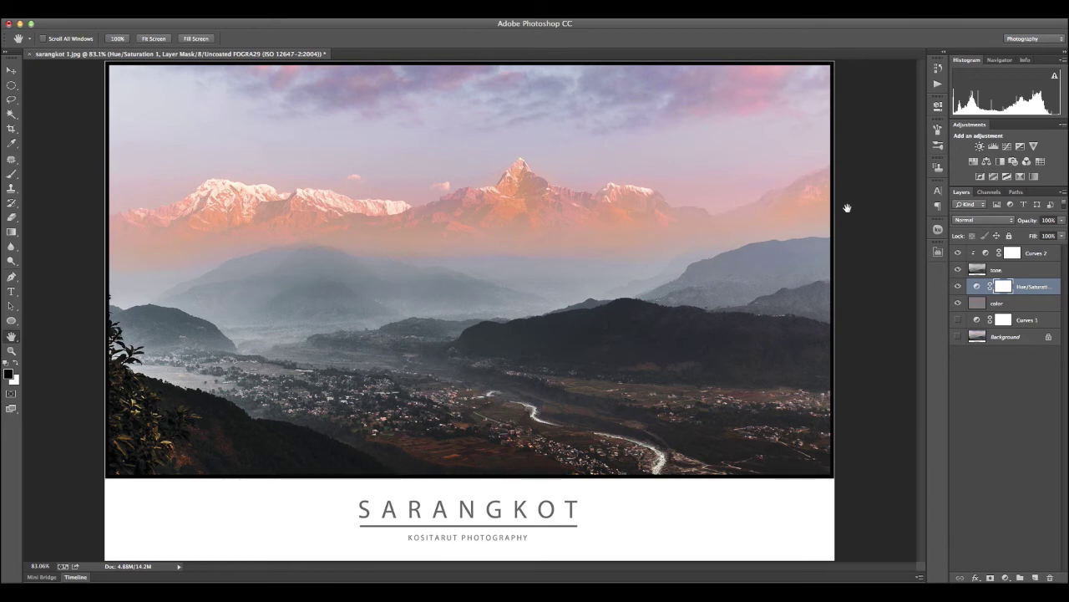
Step: Set Device to Simulate to Canon PRO-1 <FA> 2/3 Fine Art Paper Photo Rag and move the dialog aside
click(316, 9)
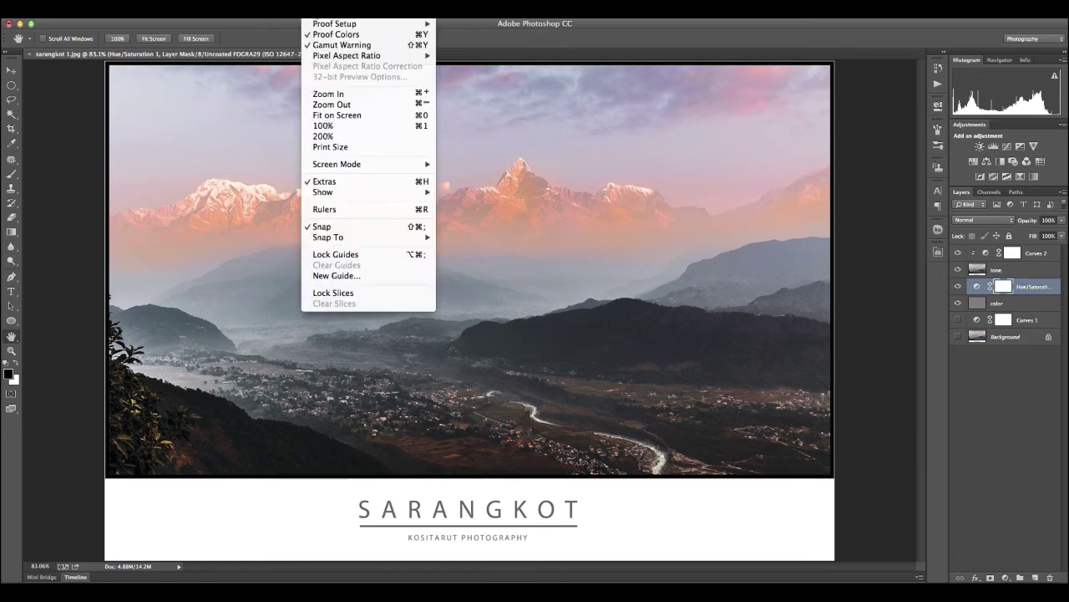
mouse_move(367, 23)
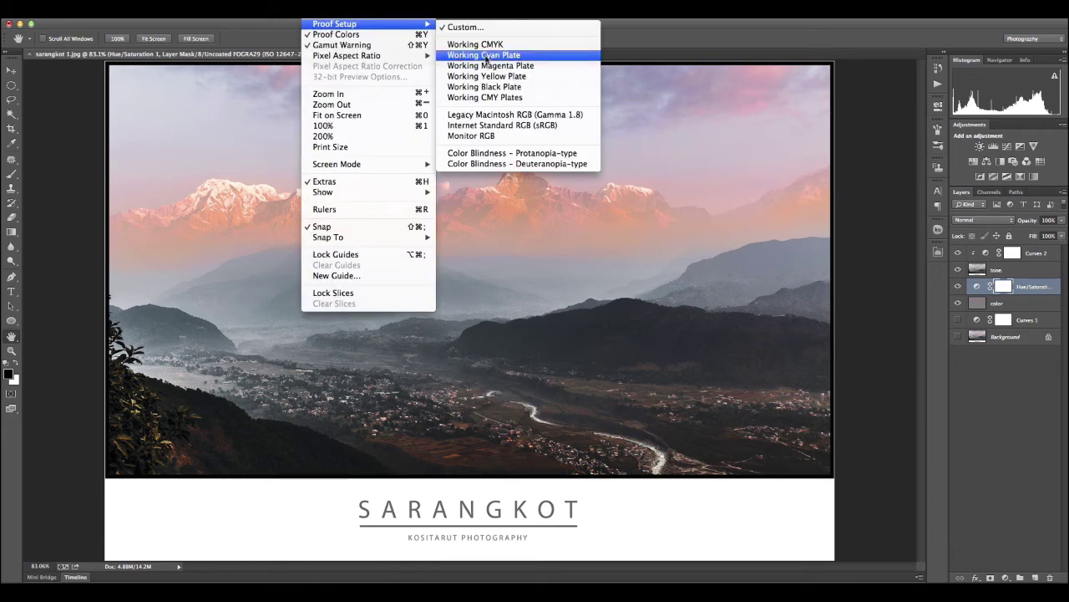
click(476, 25)
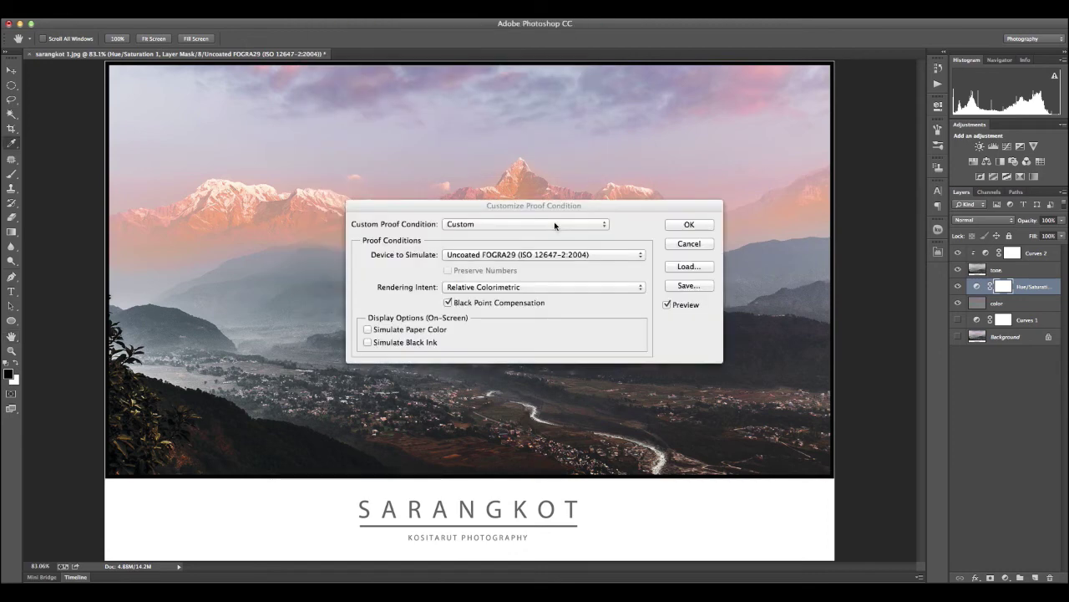
click(577, 255)
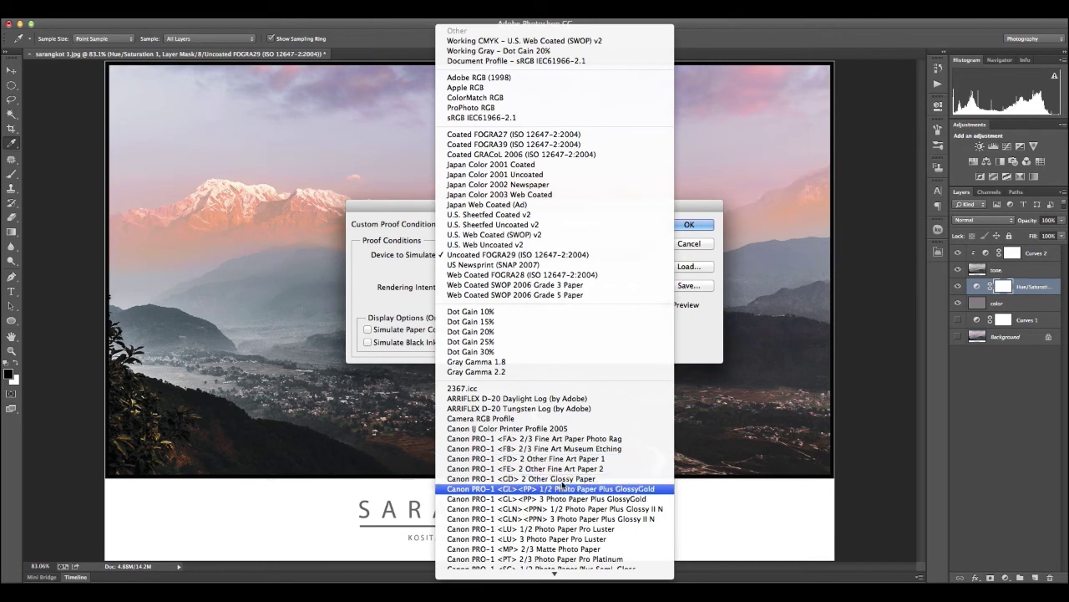
click(574, 438)
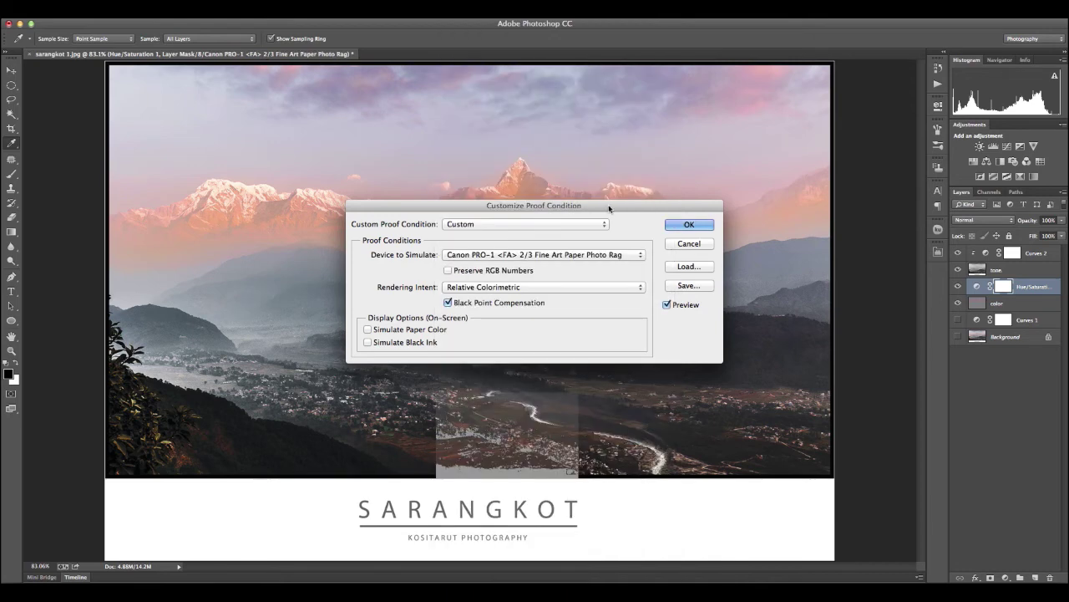
drag(611, 206, 938, 132)
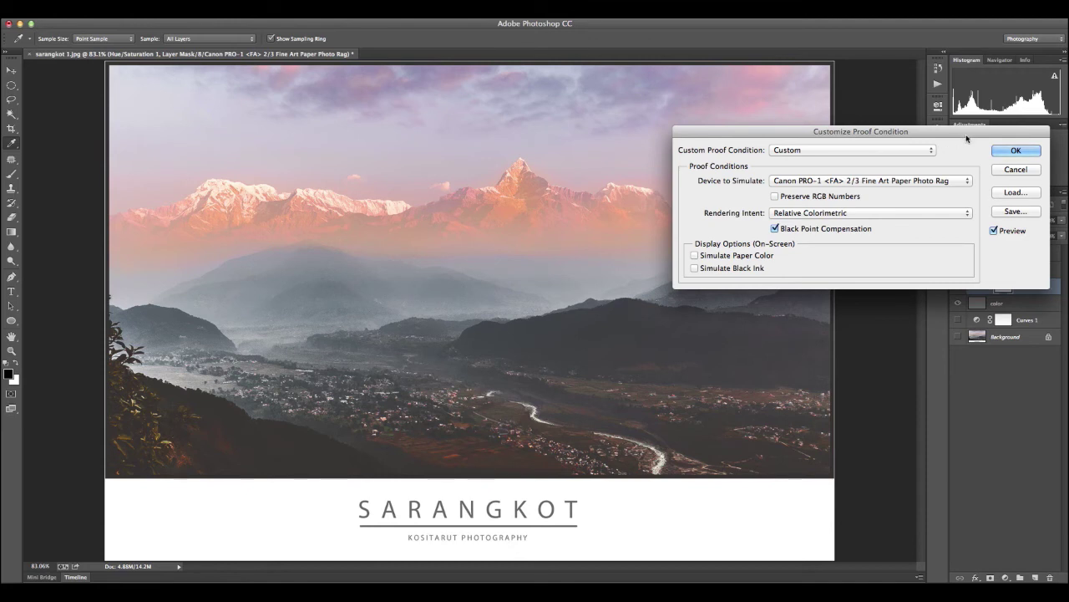
Step: Compare the Photo Rag proof with Preview off and on, turn on Simulate Paper Color, then switch Preview off
click(994, 230)
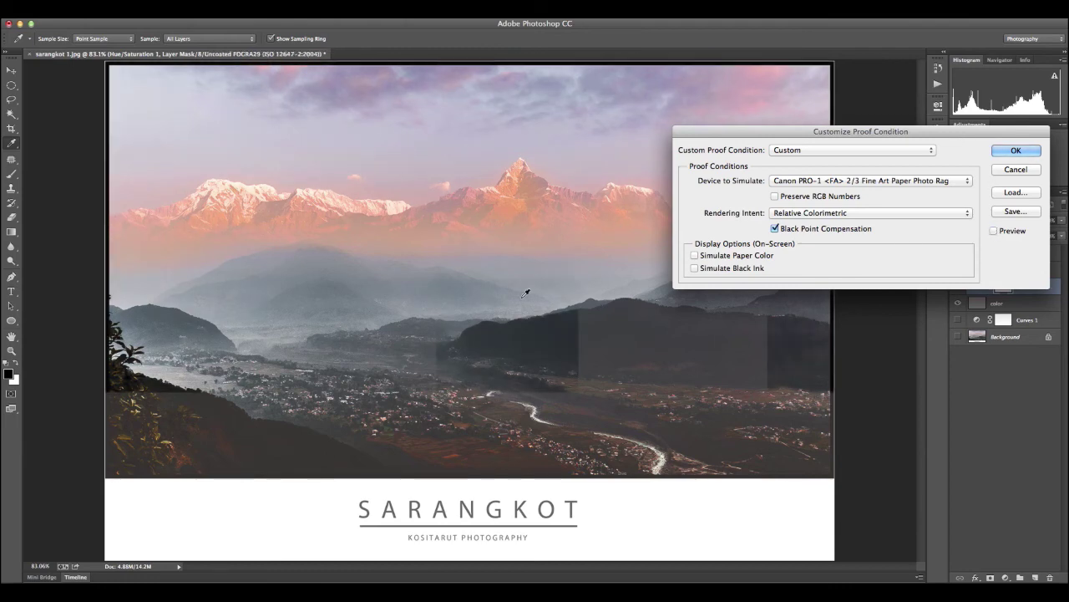
click(994, 230)
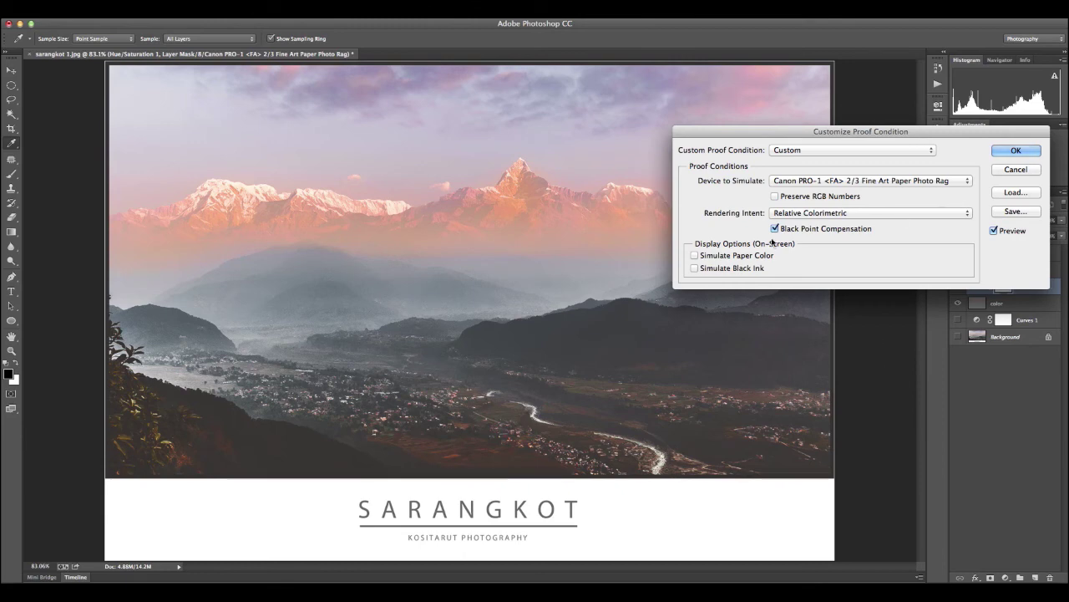
click(694, 256)
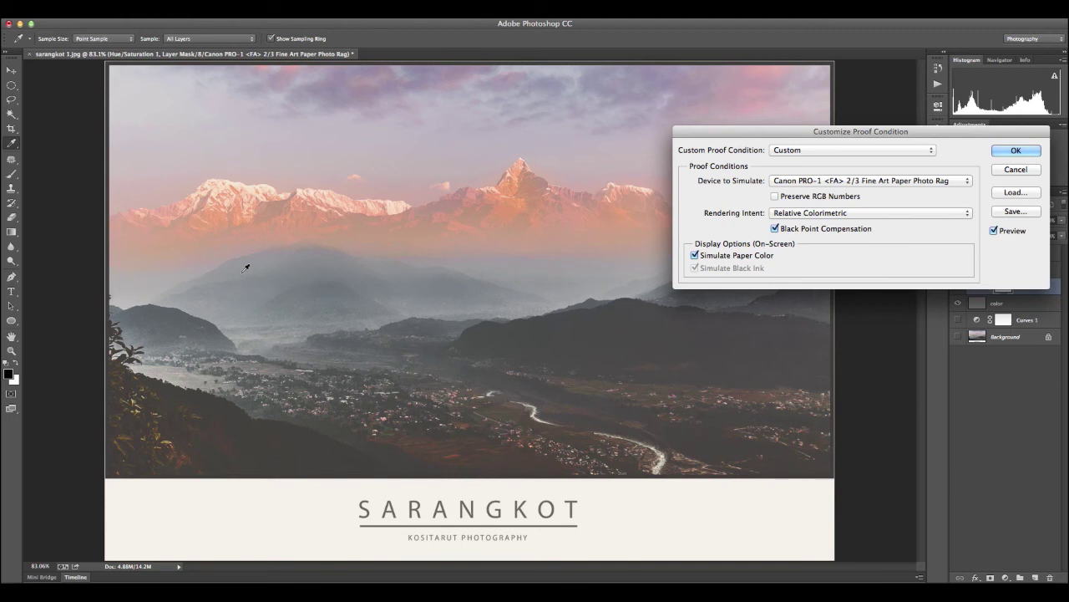
click(996, 233)
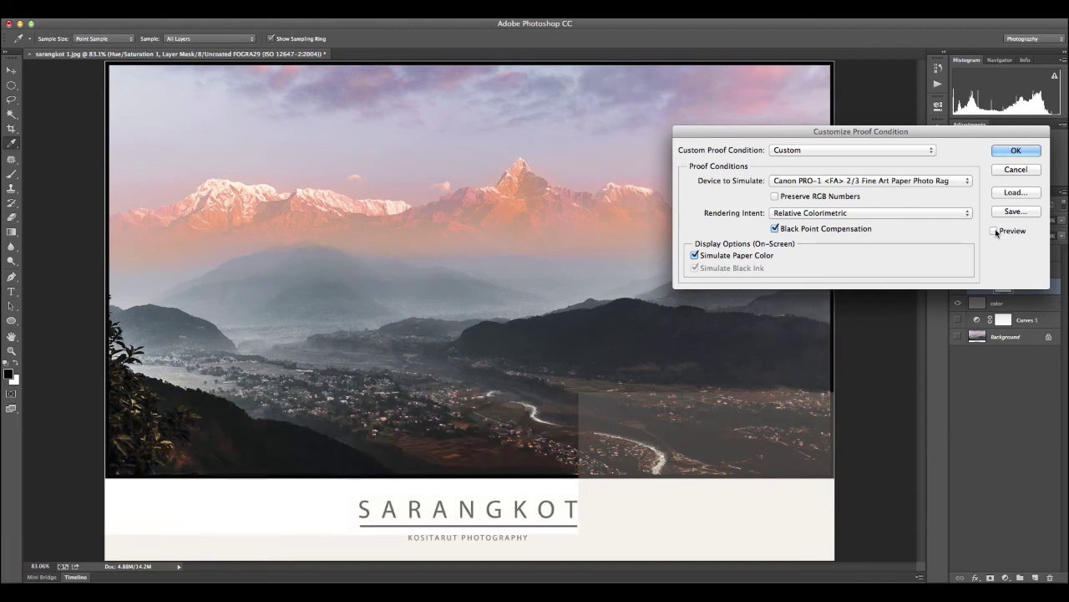
Step: Turn the Photo Rag proof preview back on and show the Device to Simulate profile list
click(995, 231)
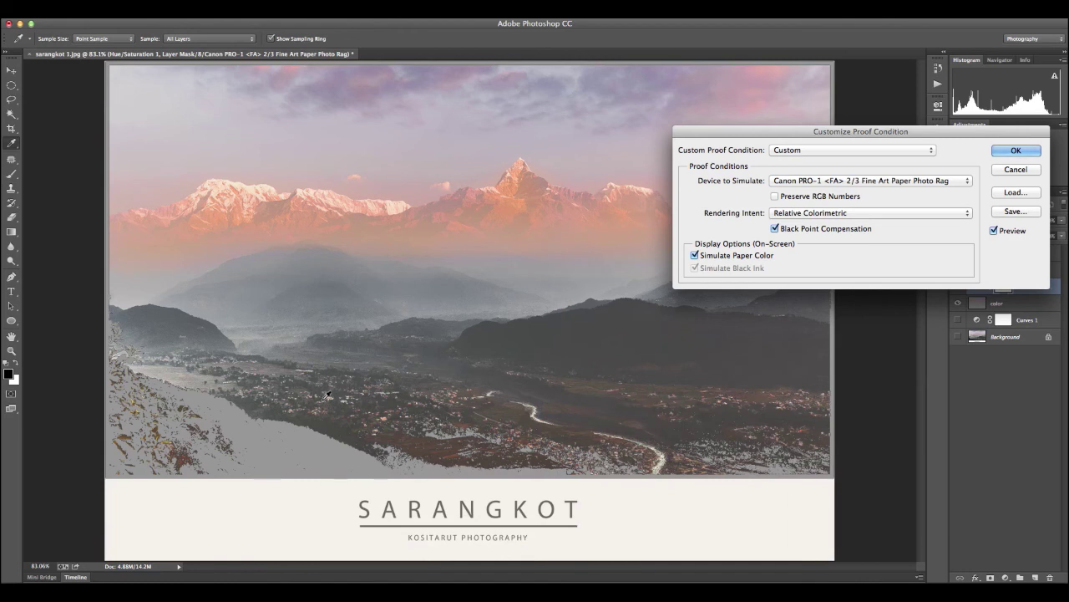
click(945, 181)
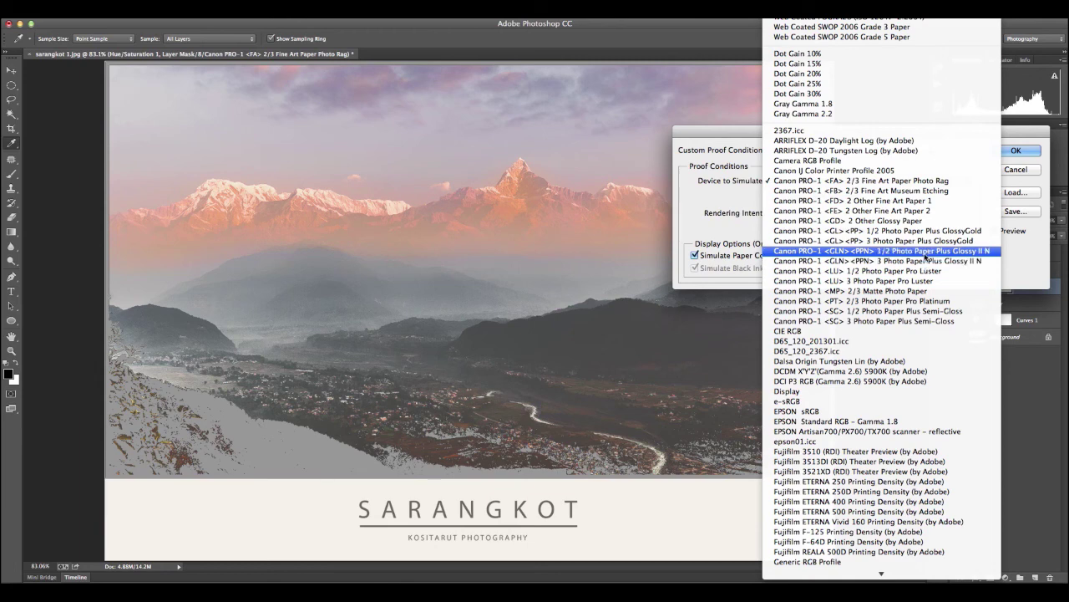
Step: Choose Canon PRO-1 <GLN><PPN> 1/2 Photo Paper Plus Glossy II N, compare Preview off and on, and confirm
click(925, 252)
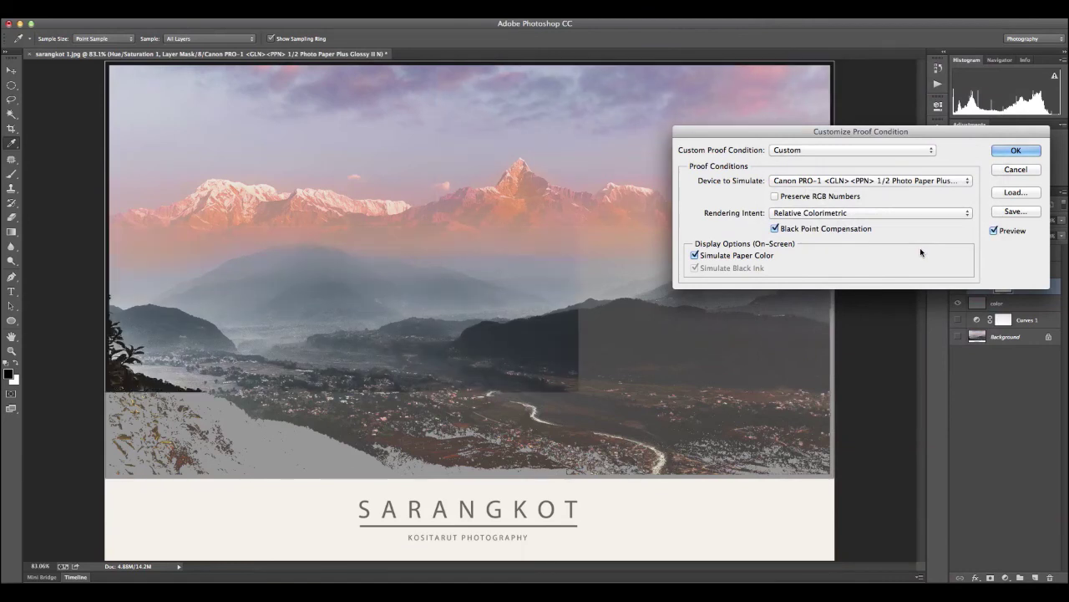
click(995, 232)
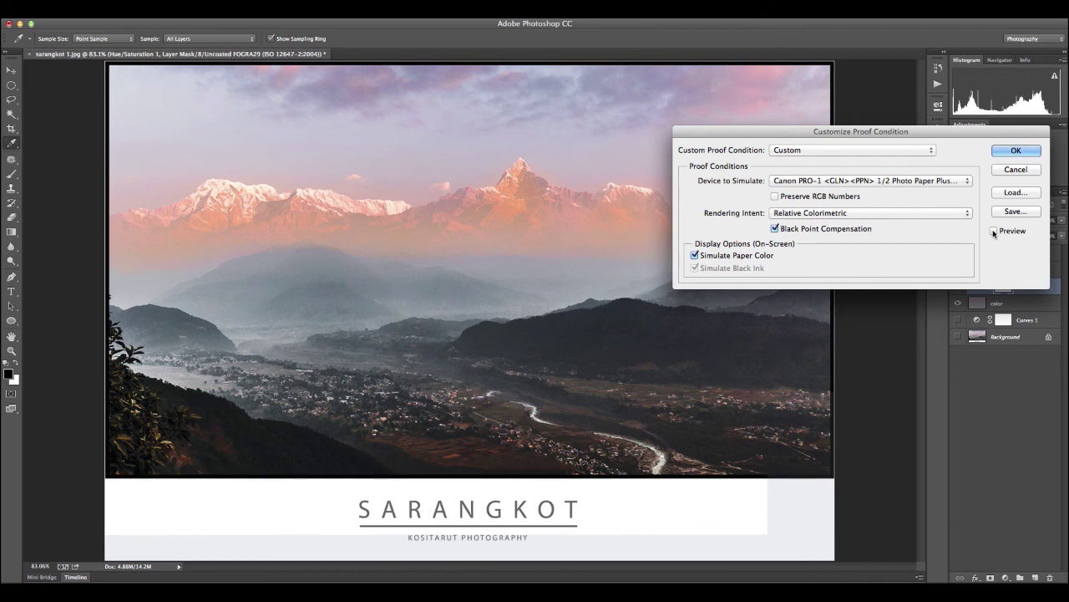
click(994, 231)
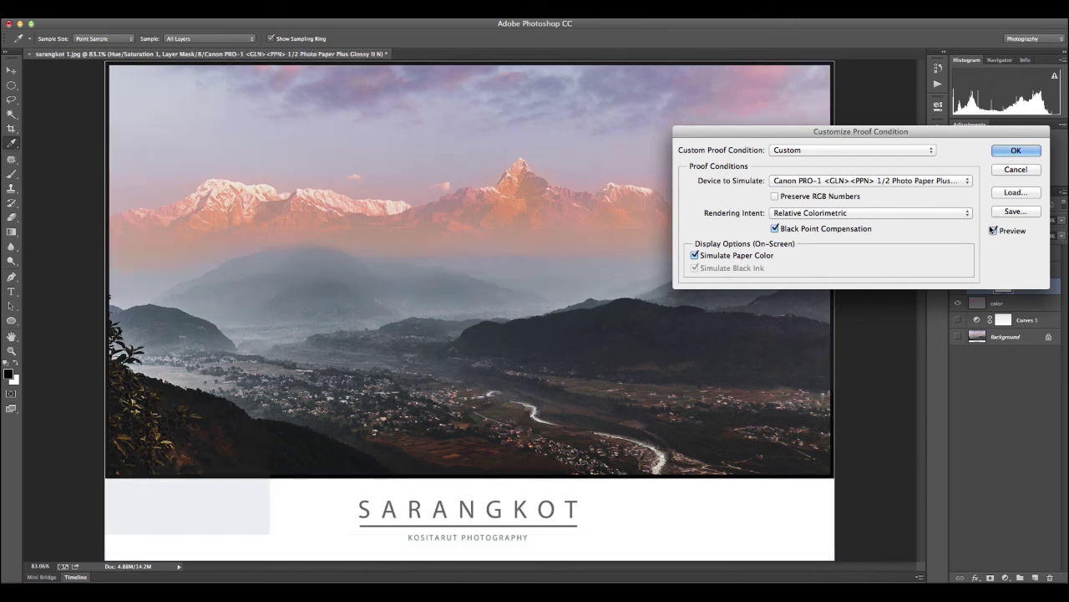
click(1015, 150)
Step: Compare Proof Colors off and on, then solo the Background layer under the glossy proof
key(h)
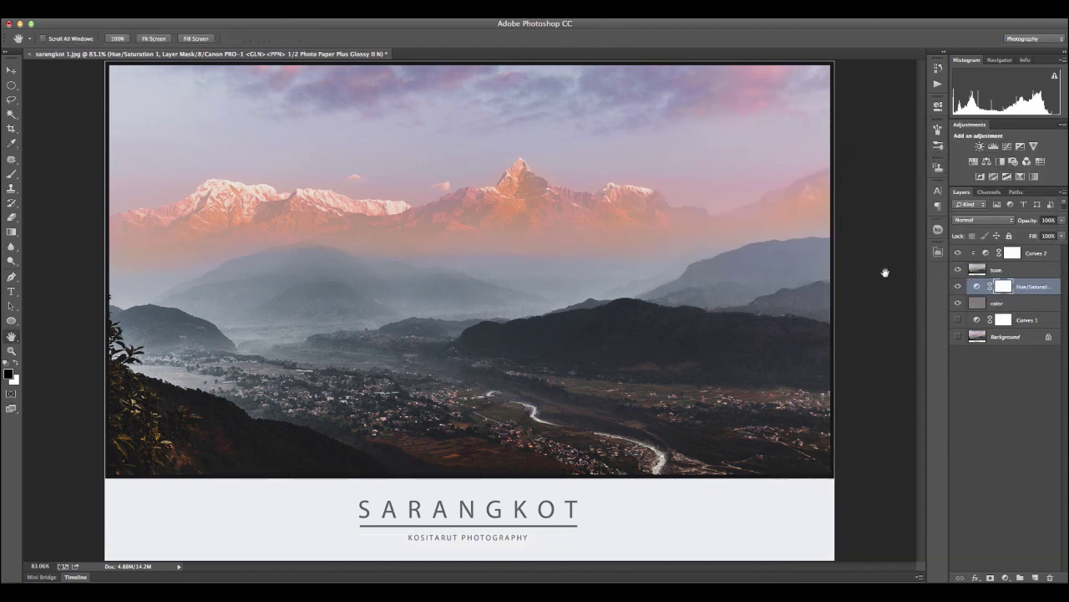
key(ctrl+y)
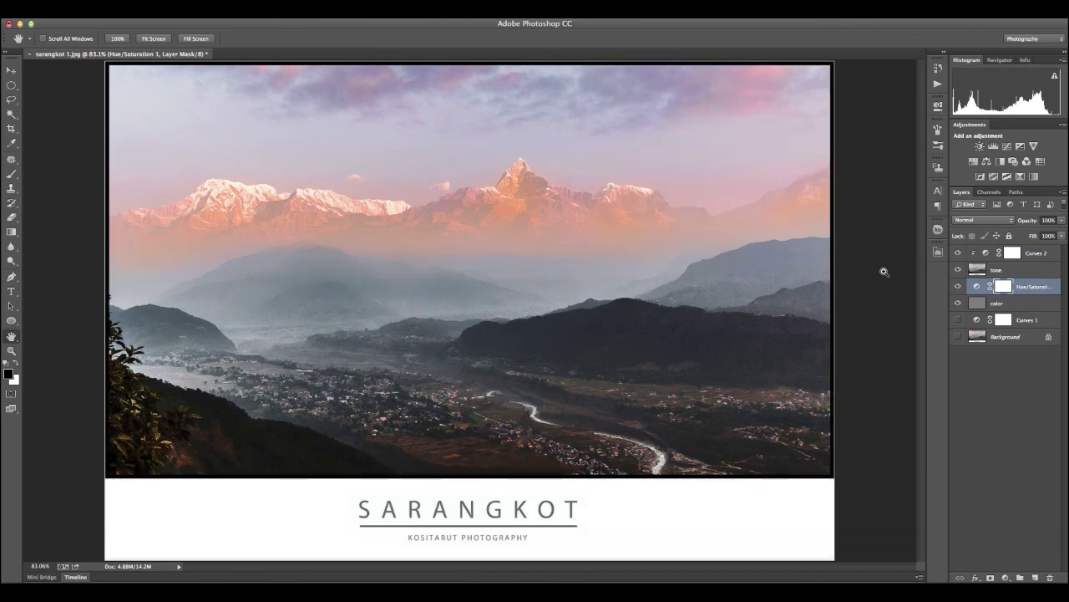
key(ctrl+y)
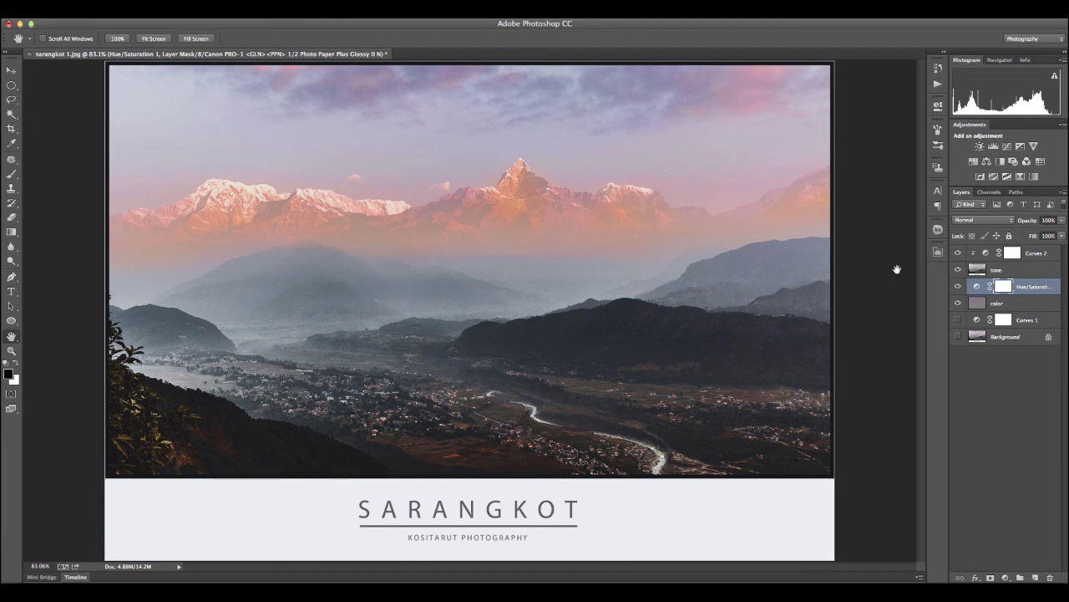
alt+click(957, 337)
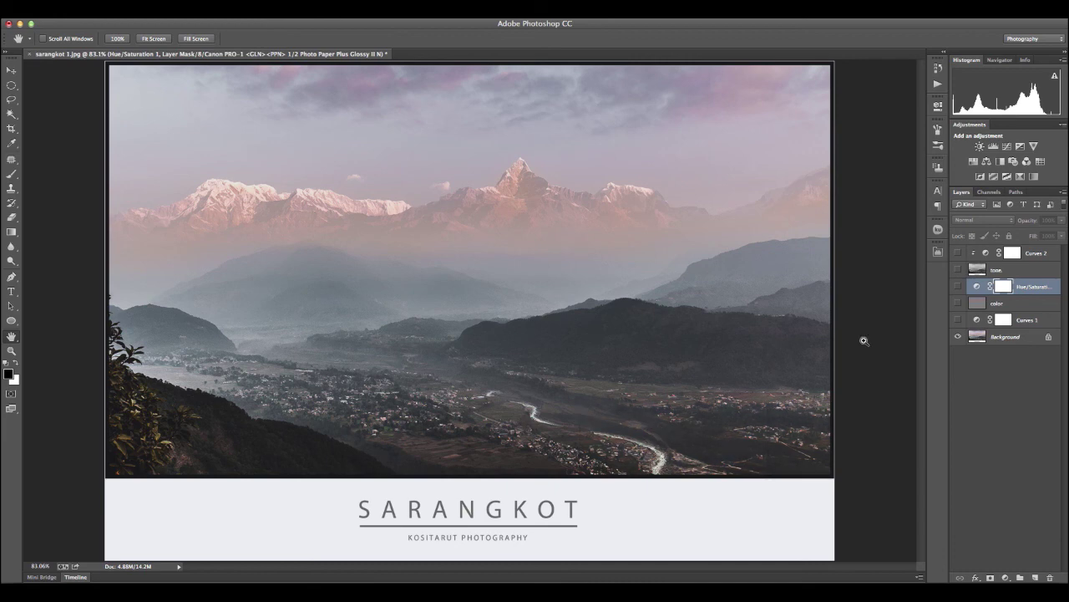
Step: Compare Proof Colors off and on, then restore Curves 2, tone, Hue/Saturation and color layers
key(ctrl+y)
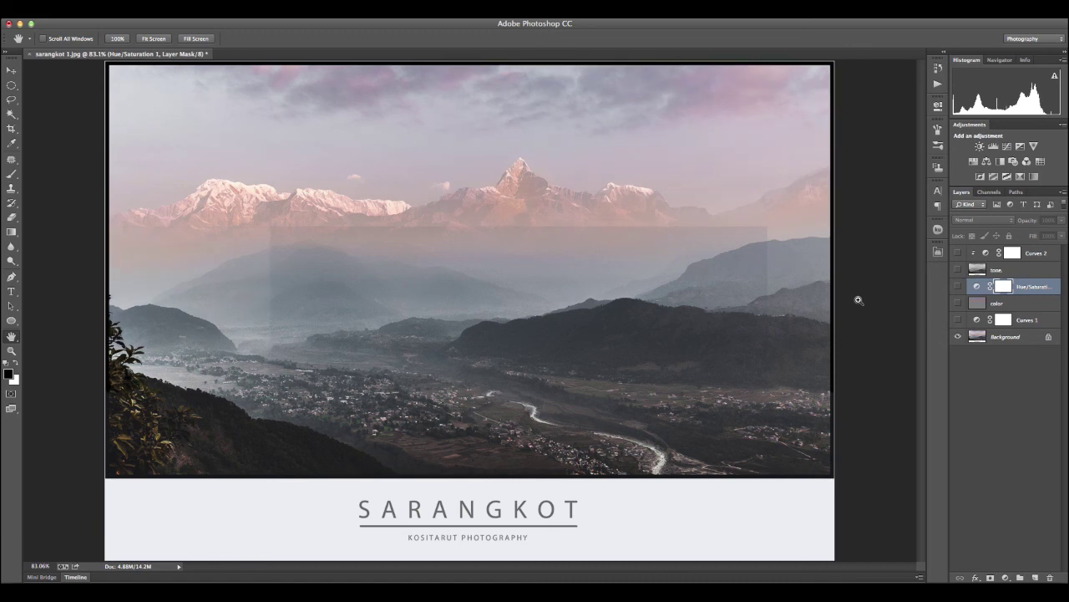
key(ctrl+y)
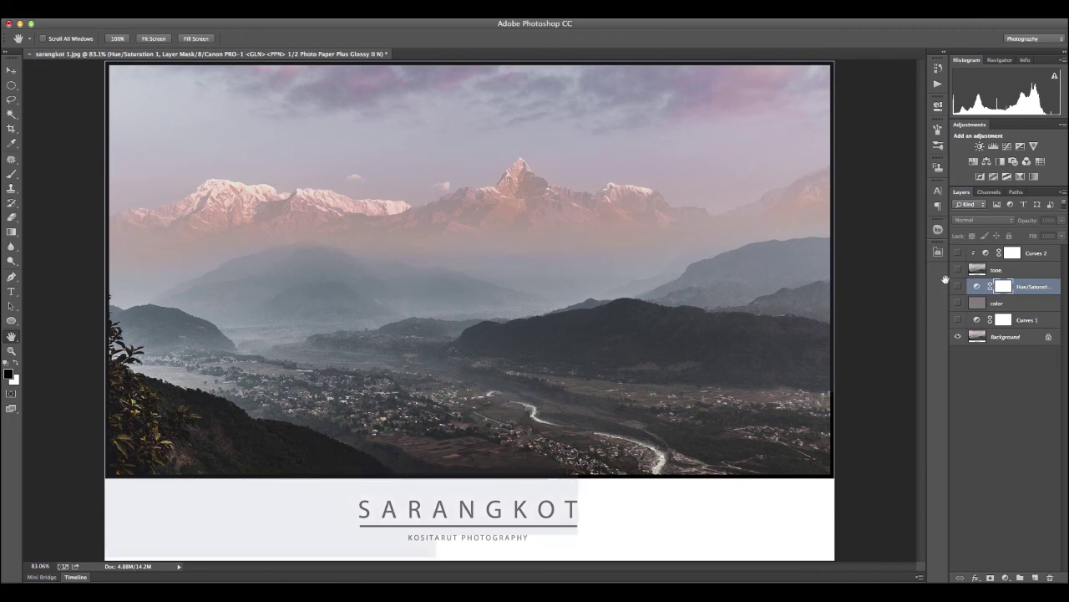
click(958, 338)
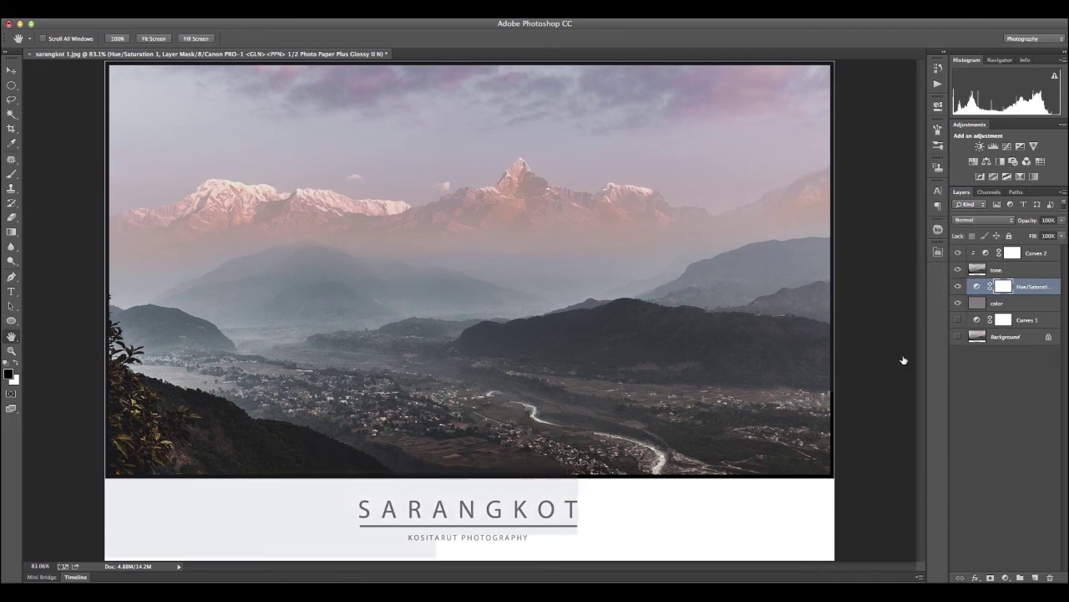